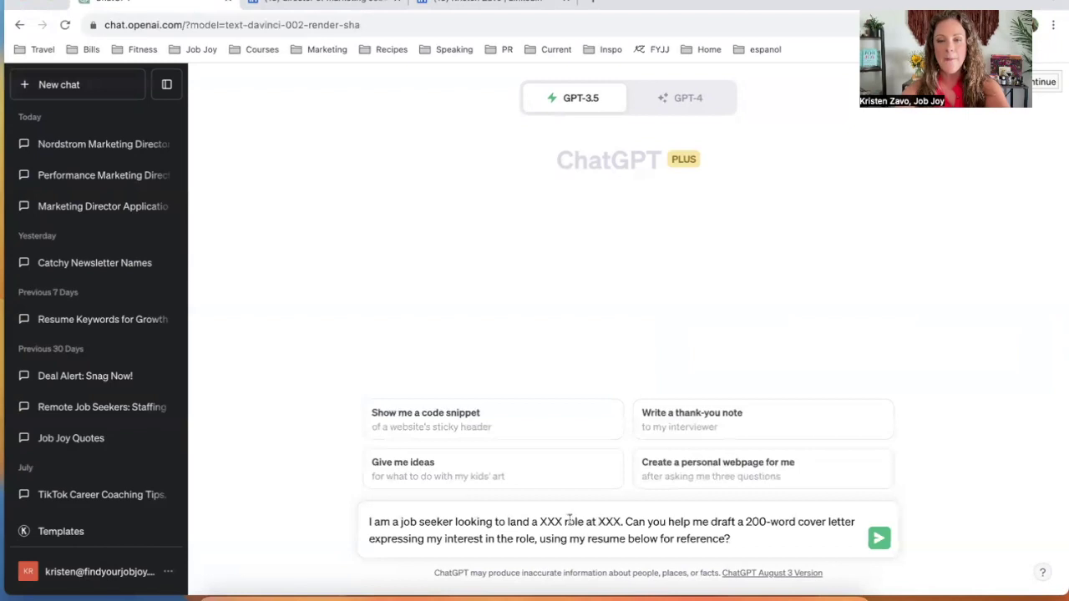
Fill the prompt's placeholders with Director of Marketing as the role and Nordstrom as the company
double_click(560, 521)
key("BackSpace")
type("Director of Marketing")
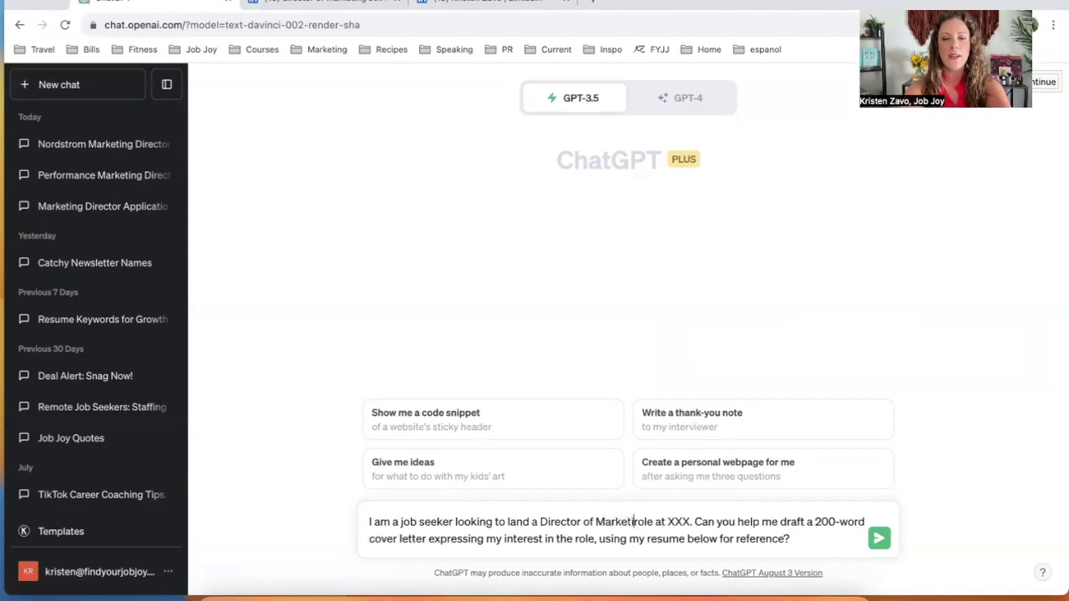
double_click(695, 521)
type("Nordstrom")
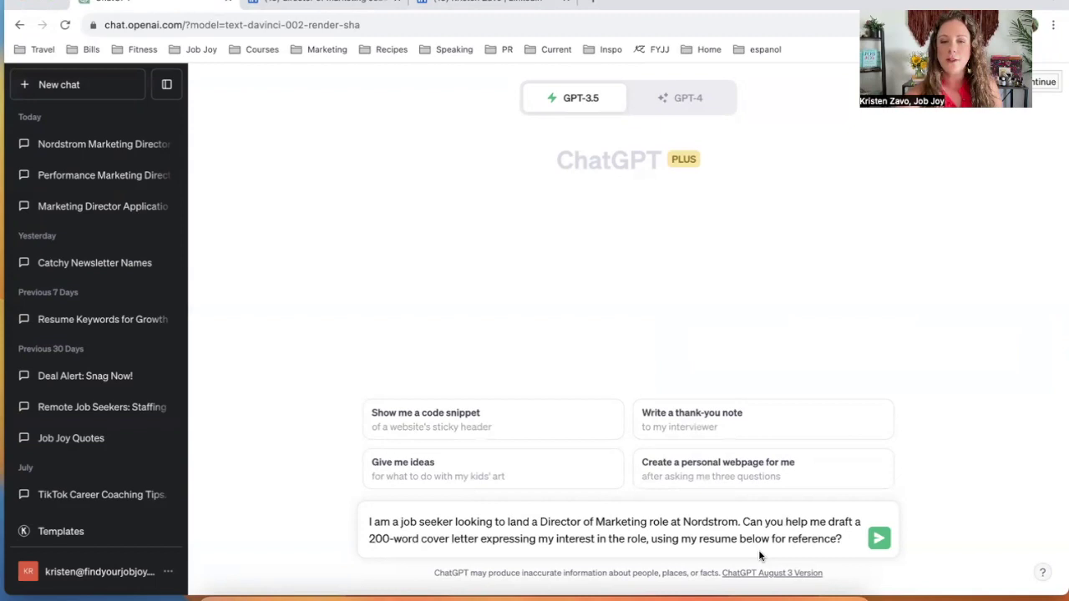
Copy the Luxottica experience bullets, Strategy through Market Research, from the LinkedIn profile into the ChatGPT prompt and send it
left_click(491, 2)
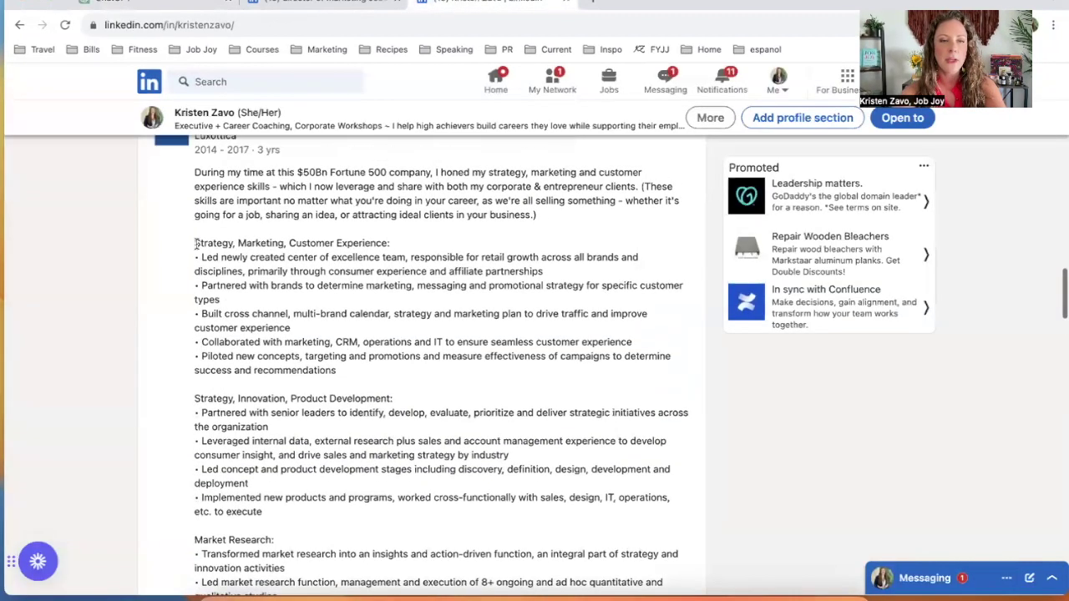
left_click_drag(194, 243, 240, 341)
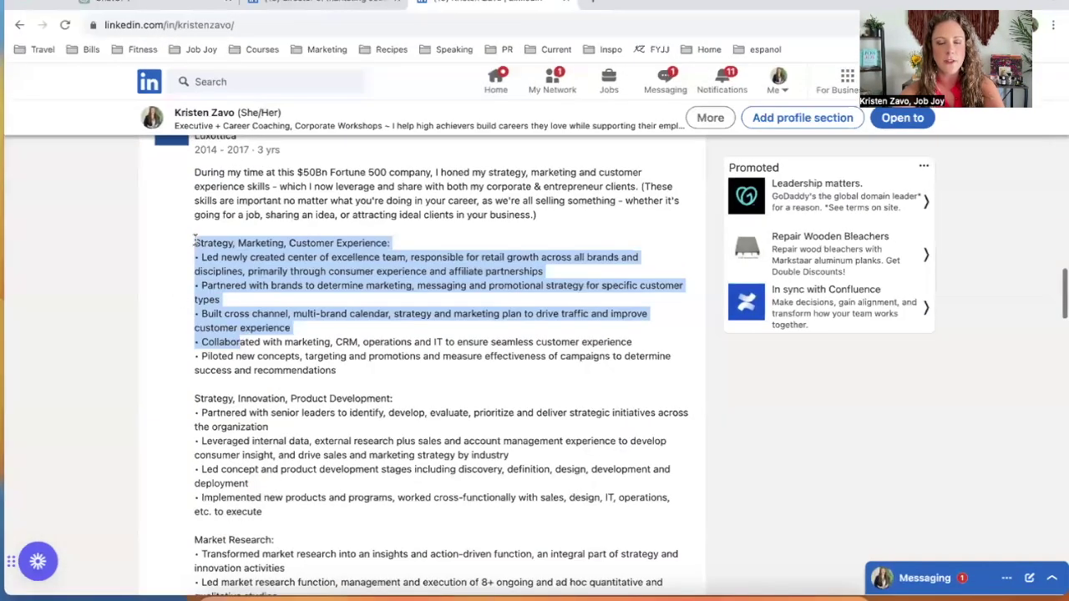
left_click_drag(195, 243, 267, 572)
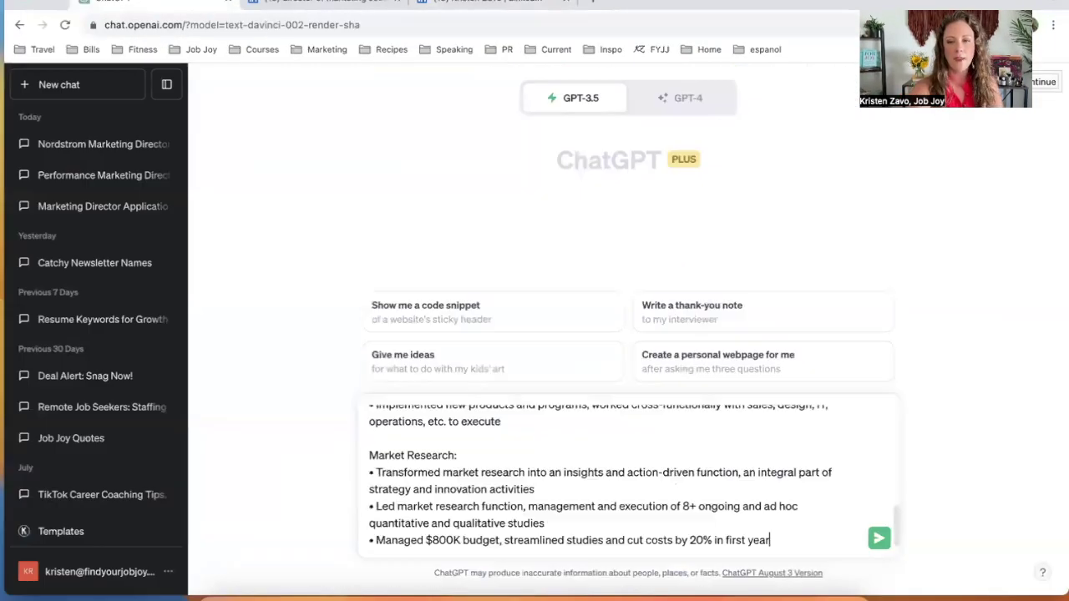
key("Return")
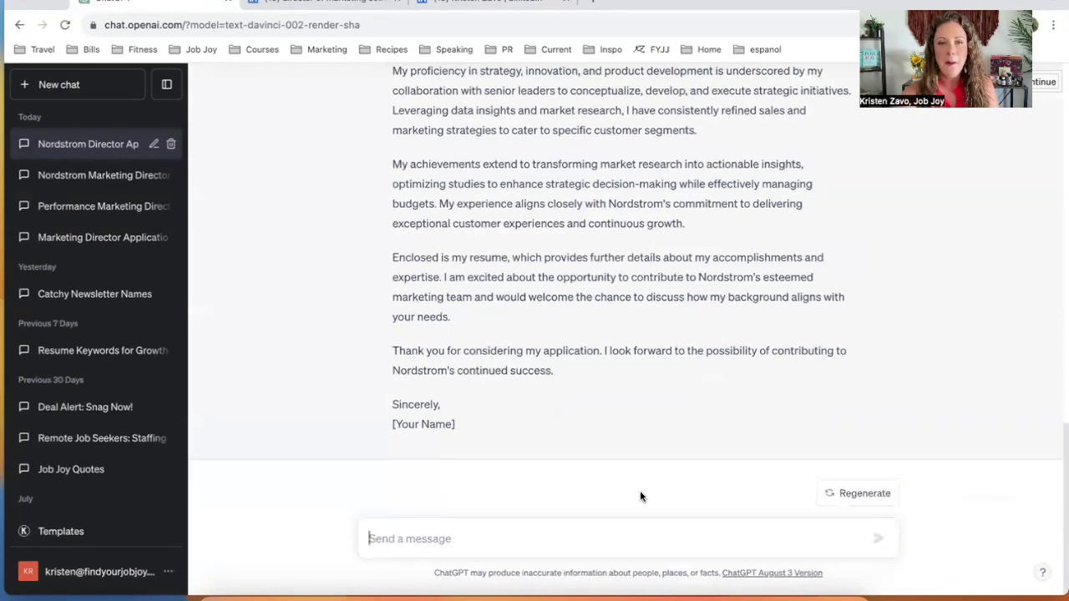
Review the generated Nordstrom cover letter from its header down, checking for placeholders such as the current or previous company
scroll(552, 281, "up", 2)
scroll(553, 282, "up", 5)
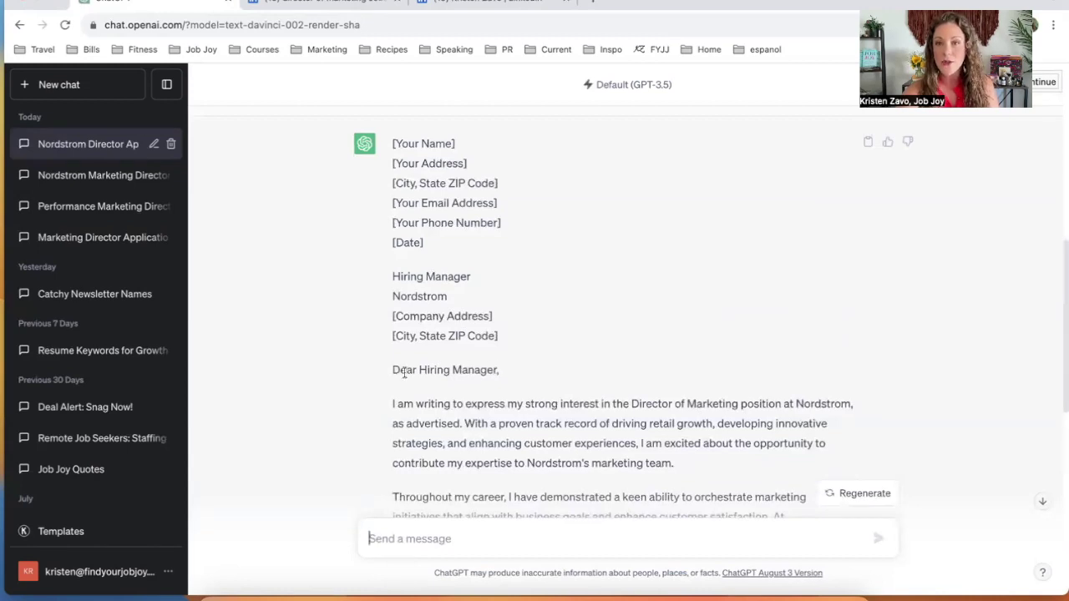
scroll(404, 373, "down", 4)
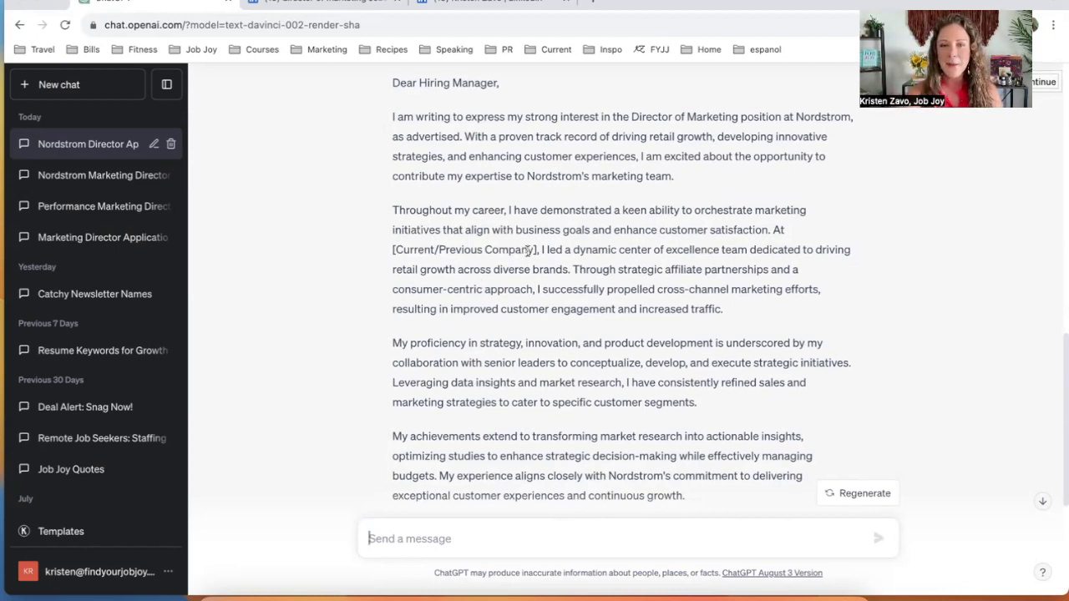
left_click_drag(533, 249, 395, 249)
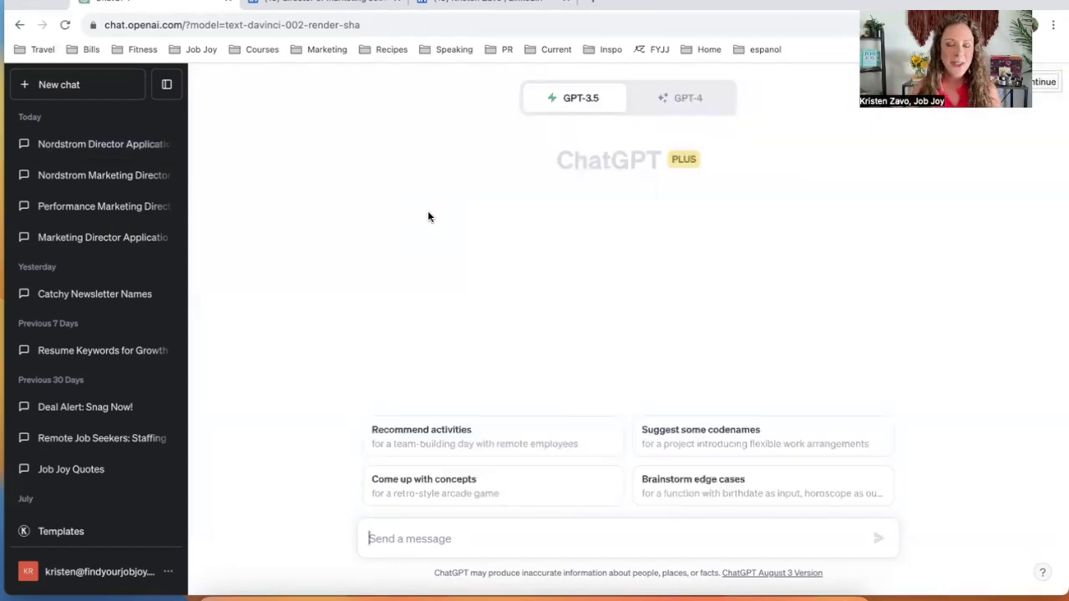
In a new chat, write a 200-word cover letter prompt for Director of Performance Marketing at Masterworks in NYC, referencing the job description and resume
type("I am a job seeker looking to land a XXX role at XXX. Can you help me draft a 200-word cover letter expressing my interest in the role, using this job description and my resume below for reference?")
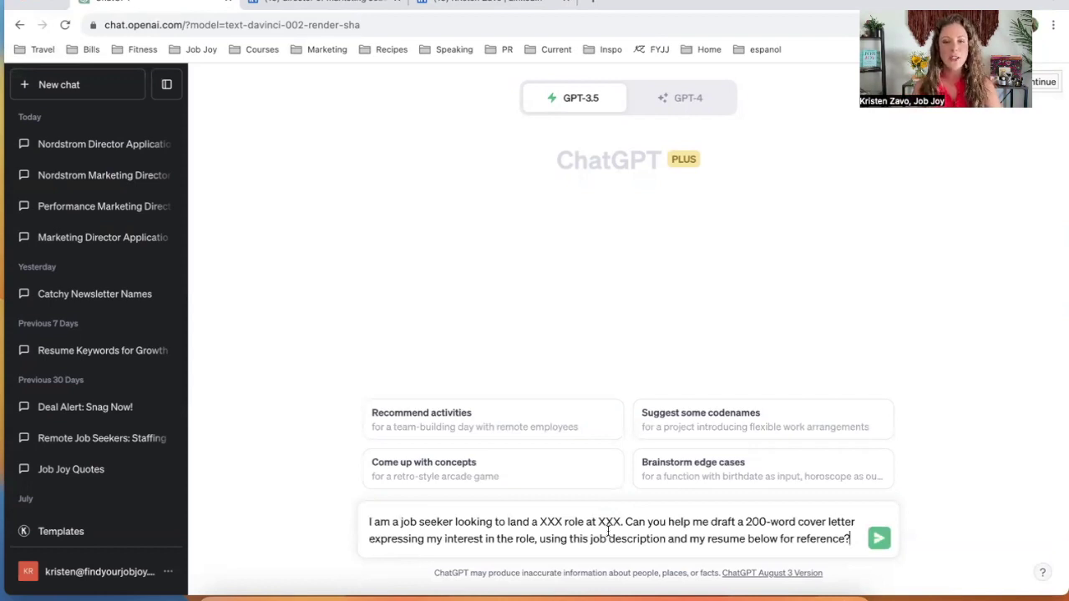
left_click(561, 521)
key("BackSpace")
key("BackSpace")
key("BackSpace")
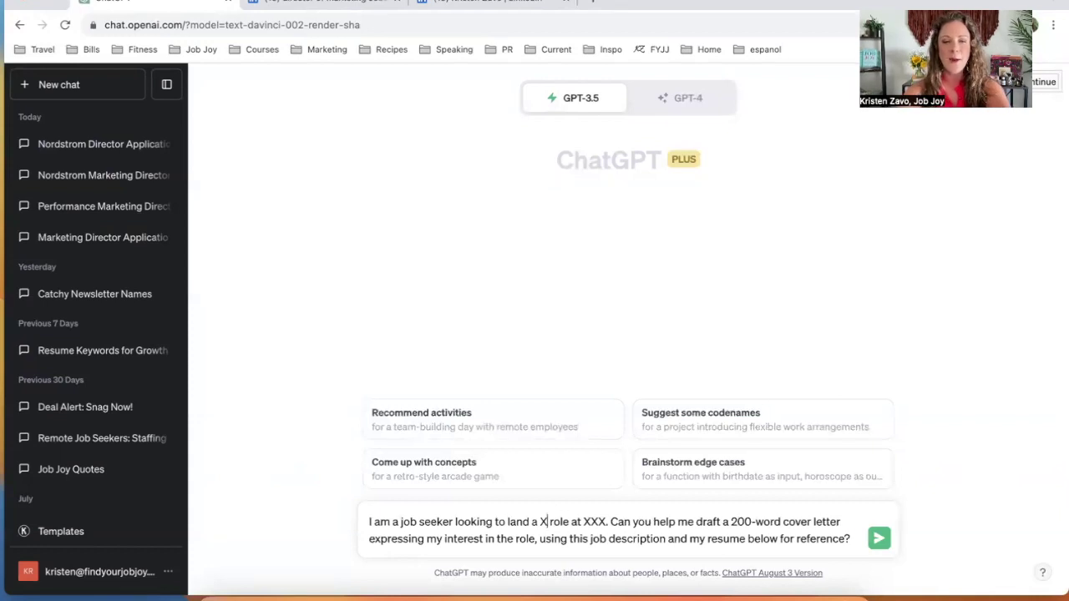
type("Directo")
type("r of Perm")
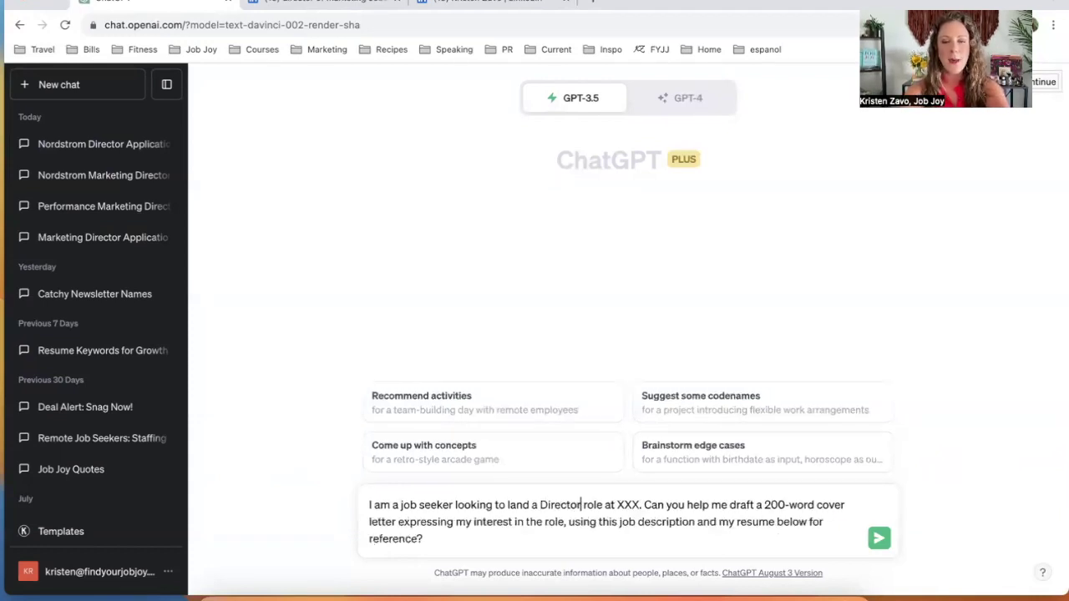
key("BackSpace")
type("formance Mar")
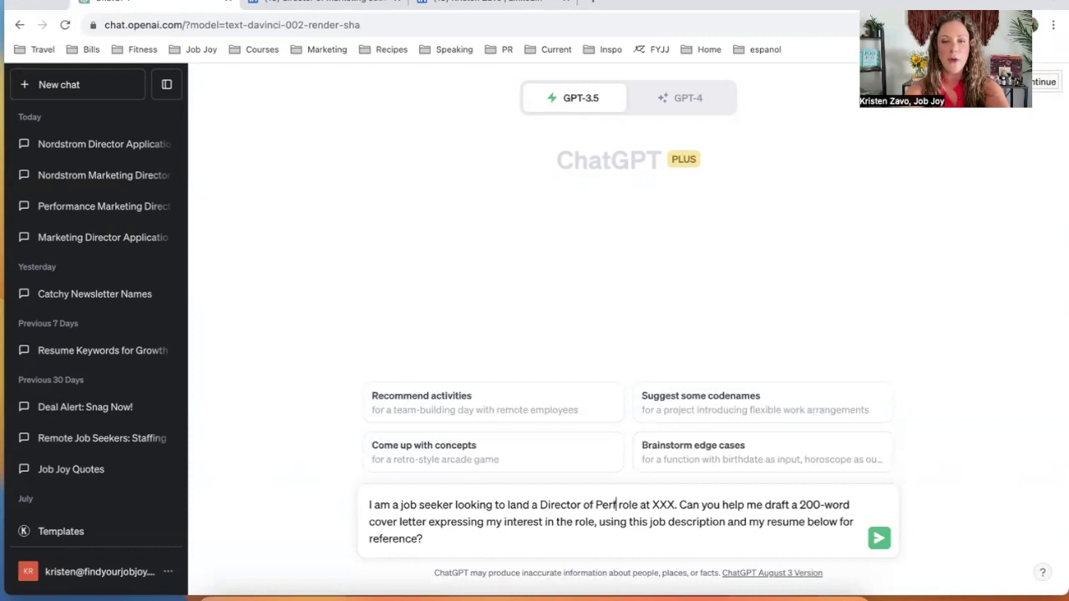
type("keting")
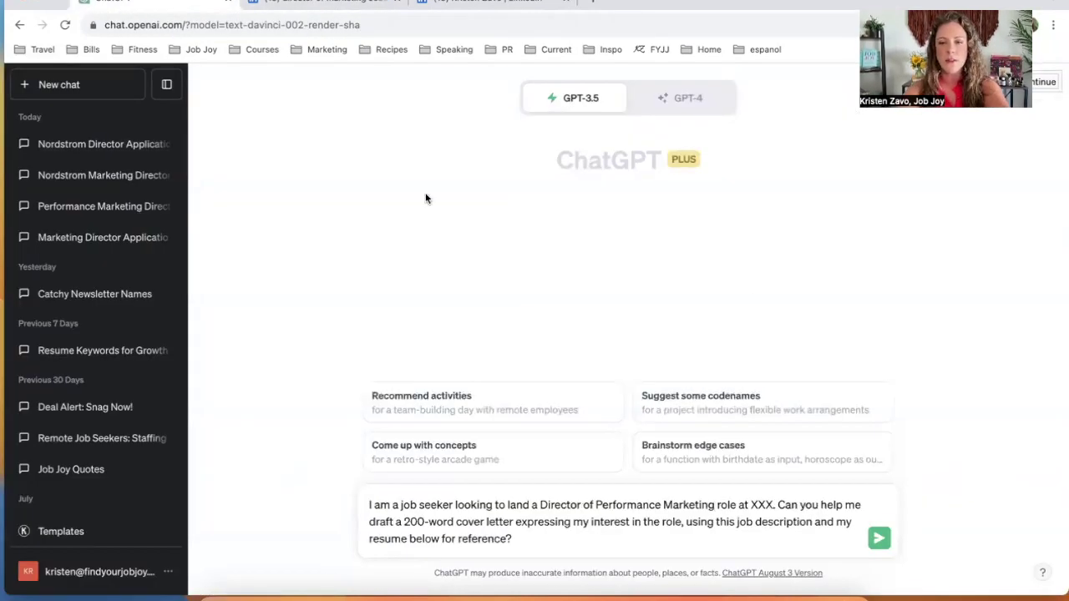
double_click(762, 504)
type("Masterworks in NYC.")
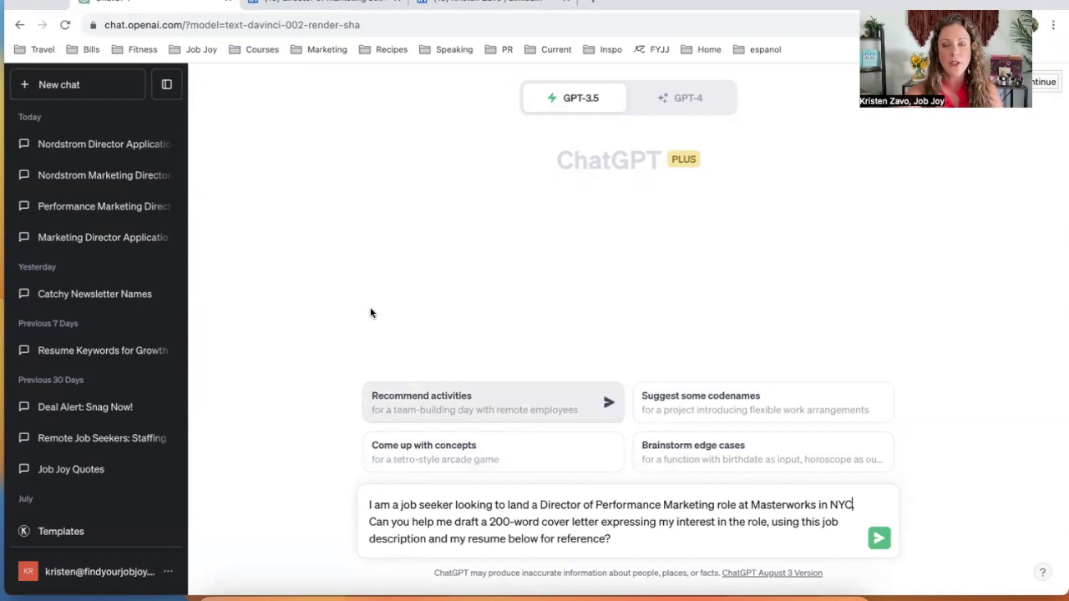
Copy the Masterworks posting's text from Responsibilities through Additional Requirements on LinkedIn and insert it after "this job description" in the ChatGPT prompt
left_click(319, 4)
left_click_drag(515, 266, 879, 427)
scroll(585, 371, "down", 3)
scroll(584, 371, "down", 3)
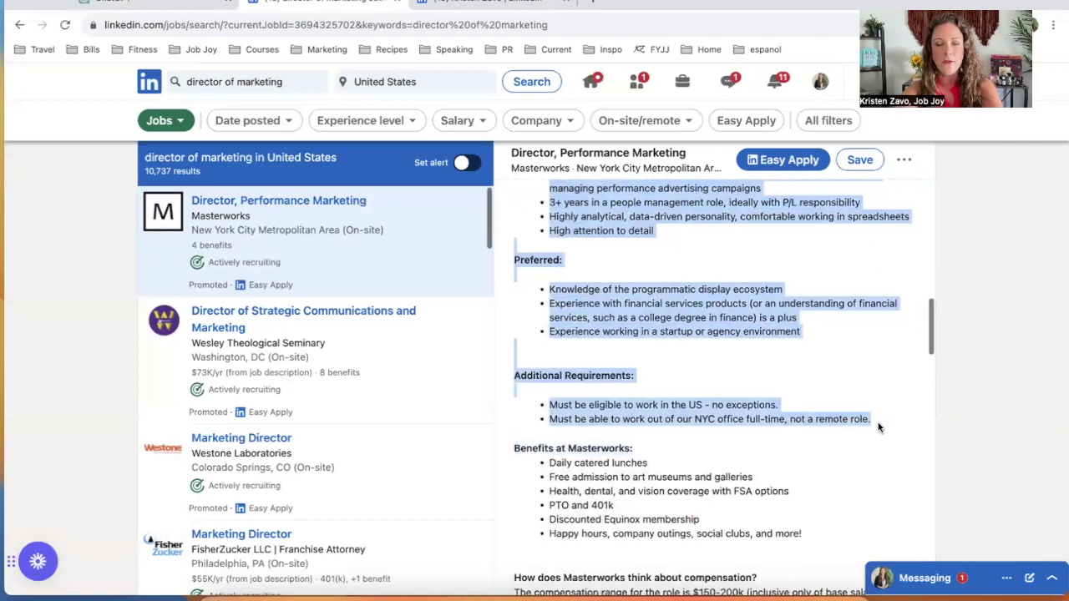
key("ctrl+shift+Tab")
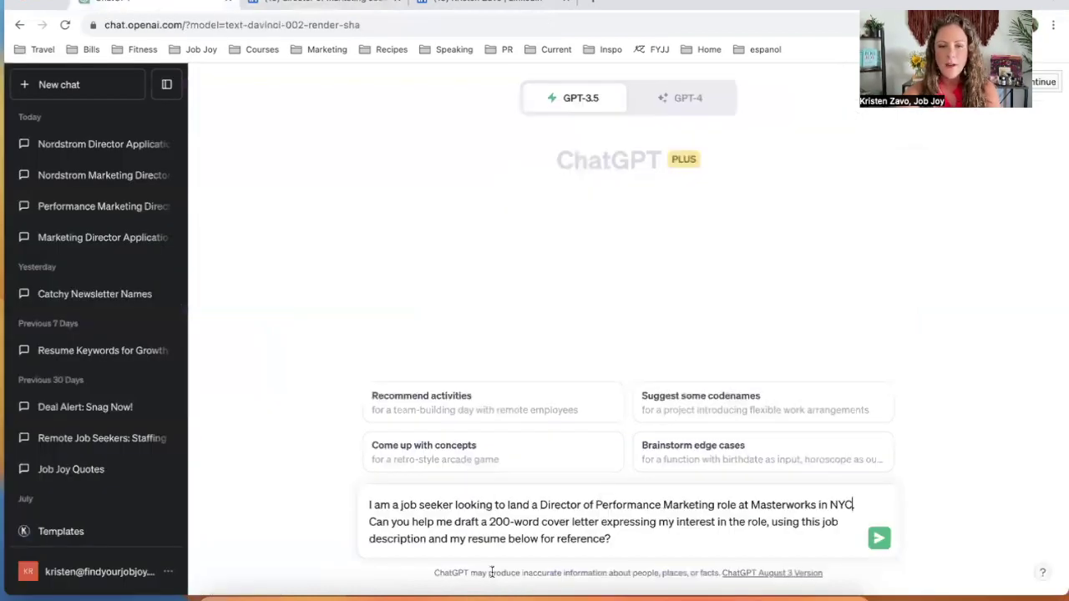
left_click(426, 540)
key("ctrl+v")
scroll(601, 517, "down", 1)
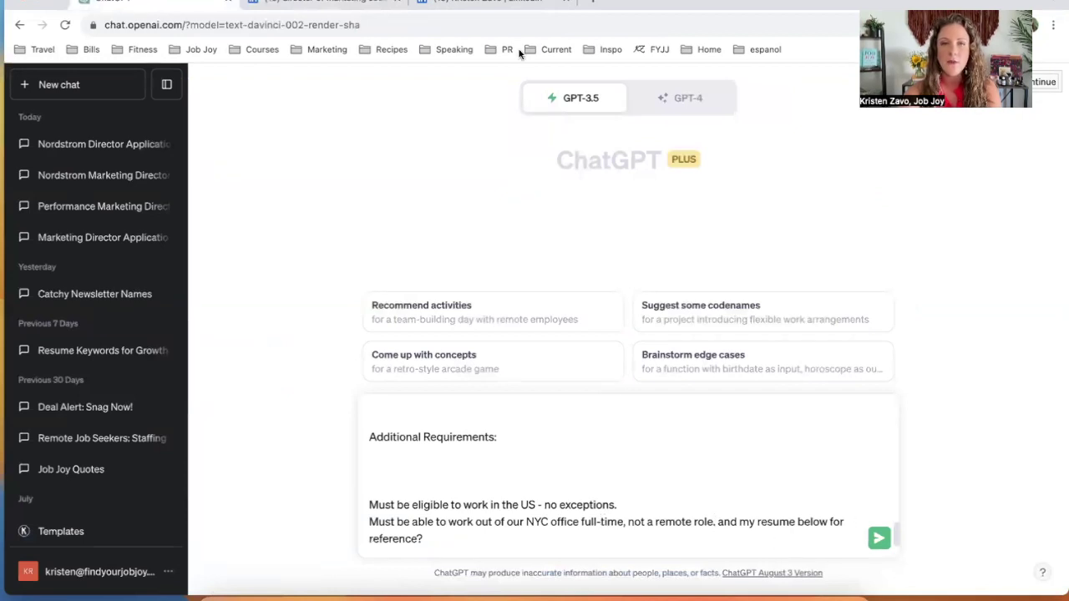
Append the Luxottica experience bullets from the LinkedIn profile to the end of the Masterworks prompt in ChatGPT and submit it
left_click(456, 11)
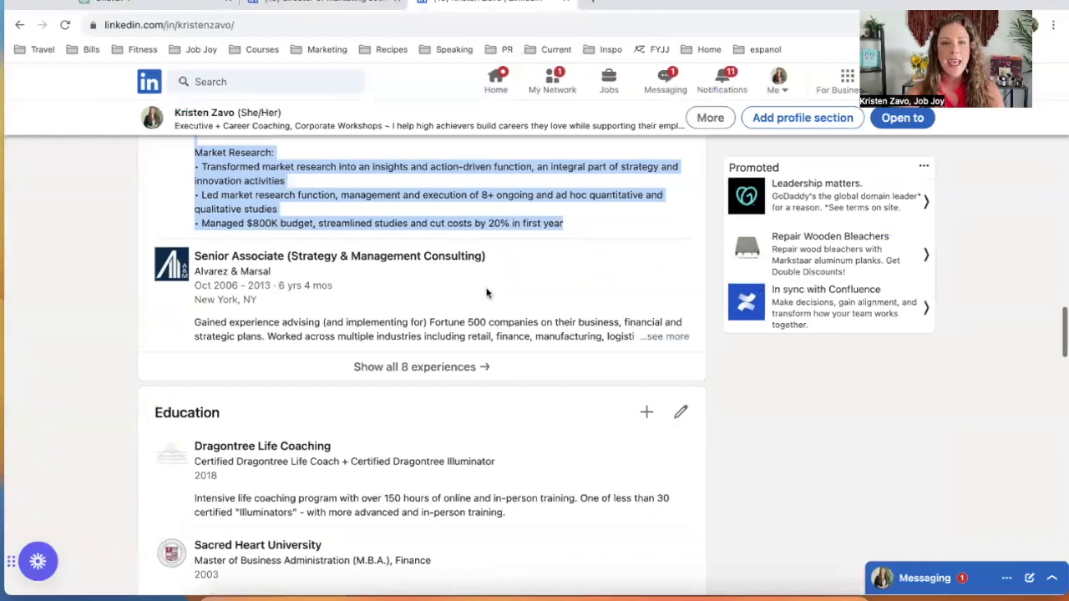
scroll(487, 292, "up", 5)
left_click(406, 299)
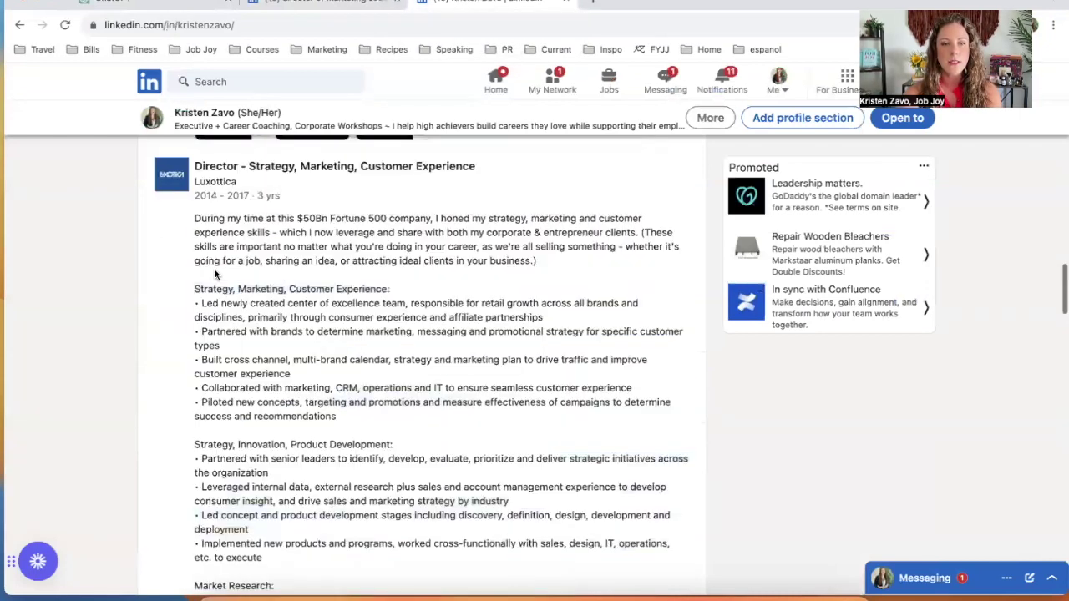
left_click_drag(194, 284, 589, 468)
scroll(226, 339, "down", 3)
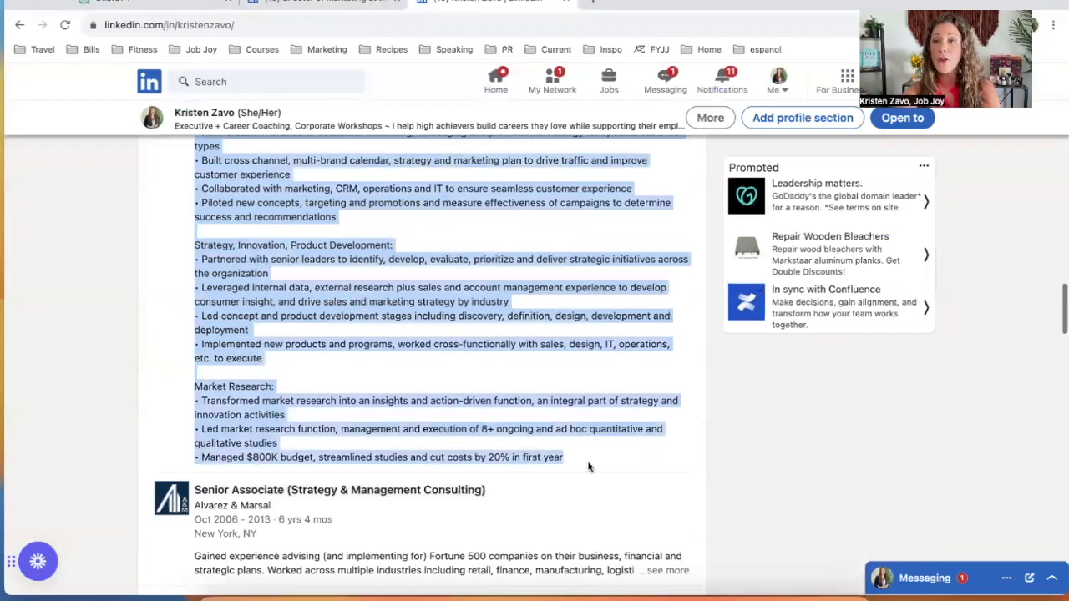
left_click(171, 5)
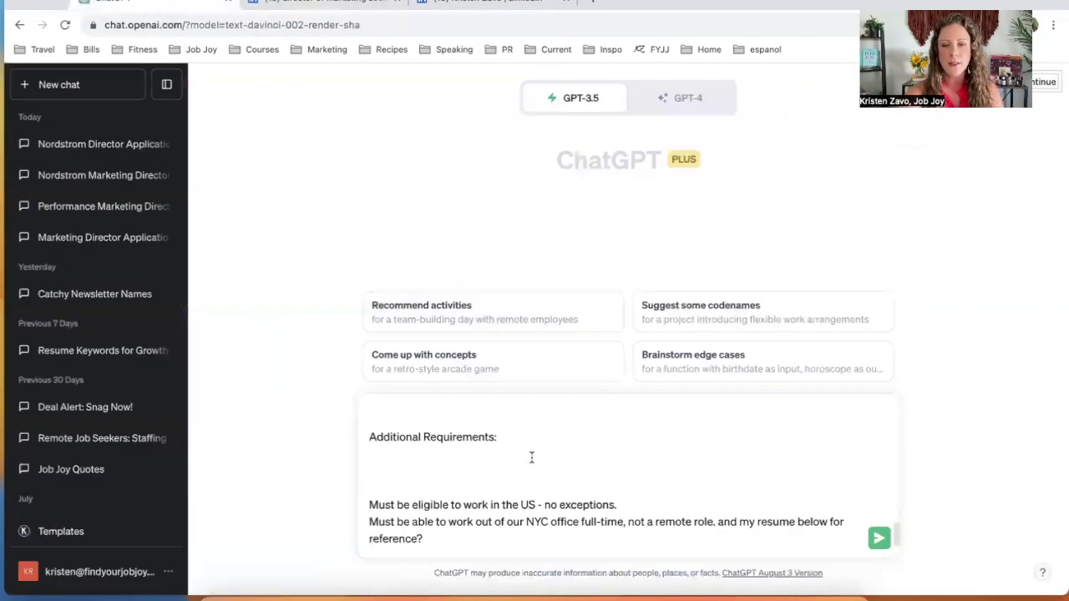
left_click(512, 537)
key("super+v")
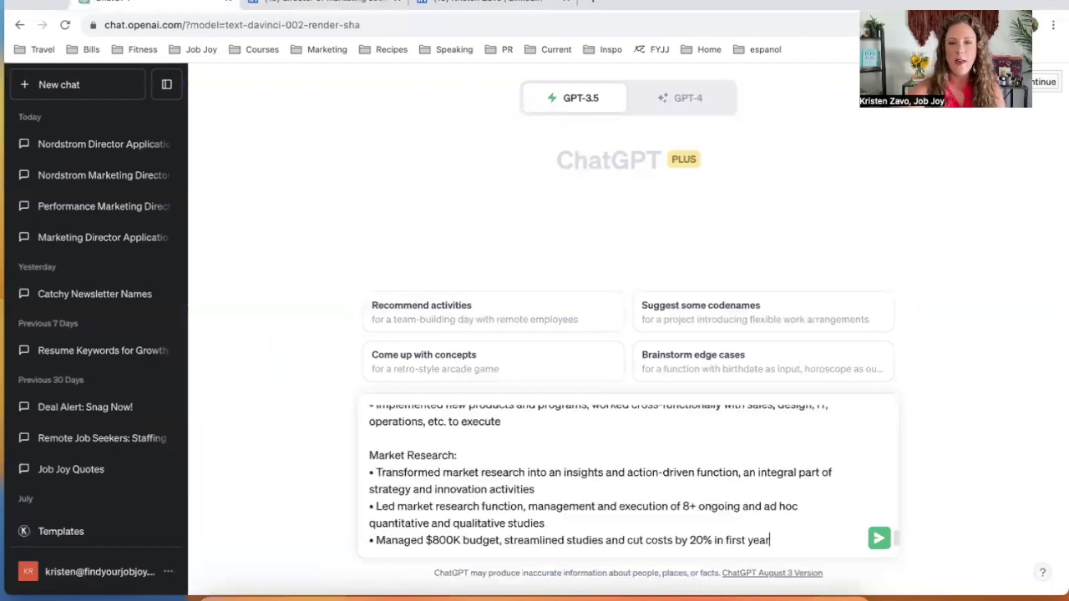
key("Return")
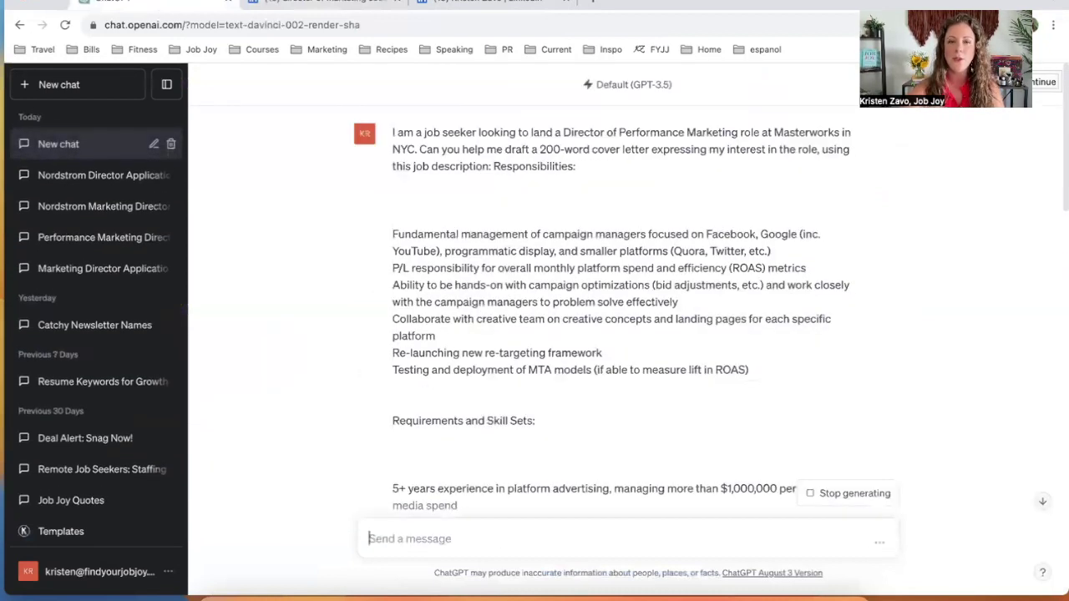
Read through the generated Masterworks cover letter, checking its placeholders, length and claims against the resume and job description
scroll(530, 374, "down", 10)
scroll(530, 374, "down", 10)
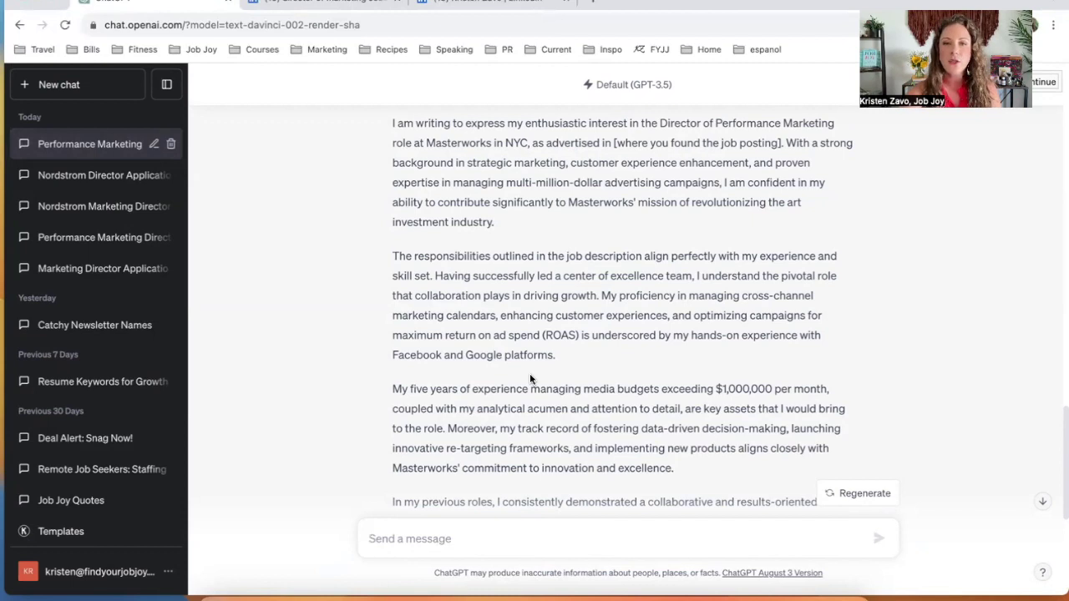
scroll(529, 373, "up", 2)
scroll(477, 334, "up", 1)
scroll(477, 329, "down", 3)
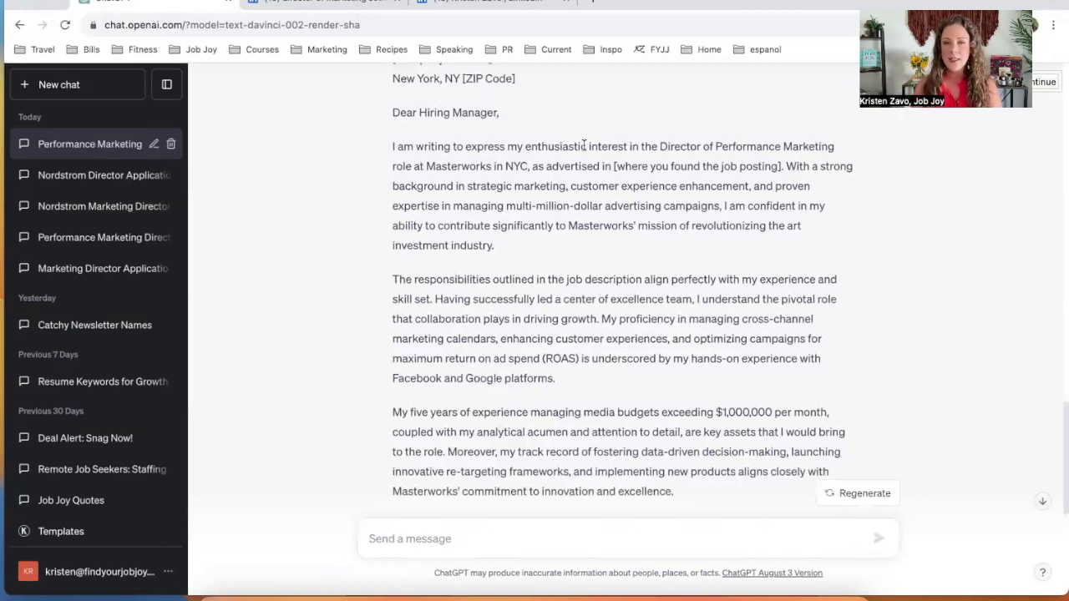
scroll(510, 372, "down", 4)
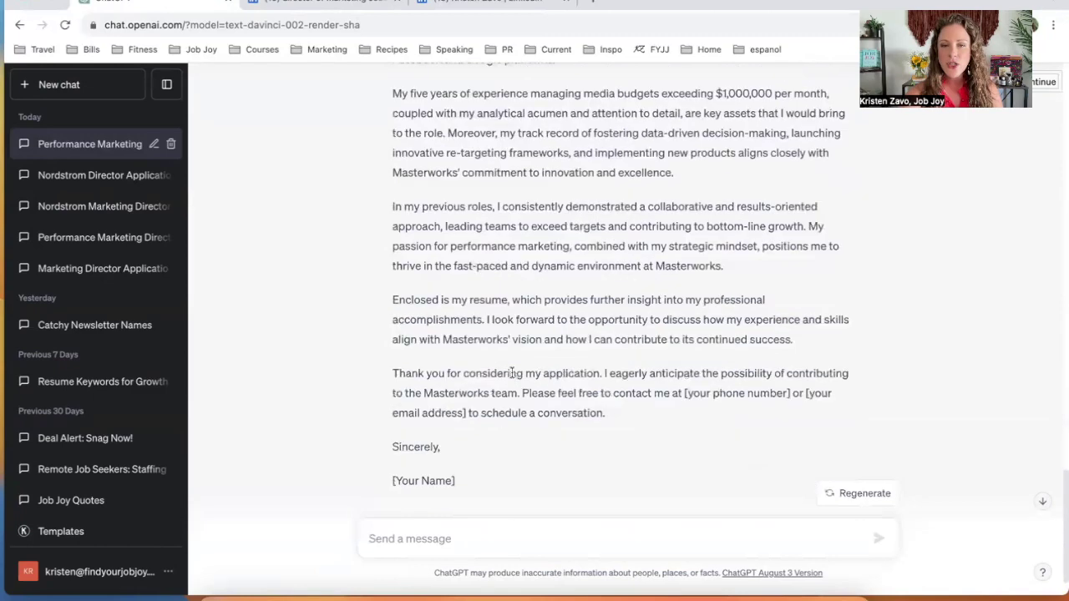
scroll(511, 374, "down", 1)
scroll(512, 370, "up", 10)
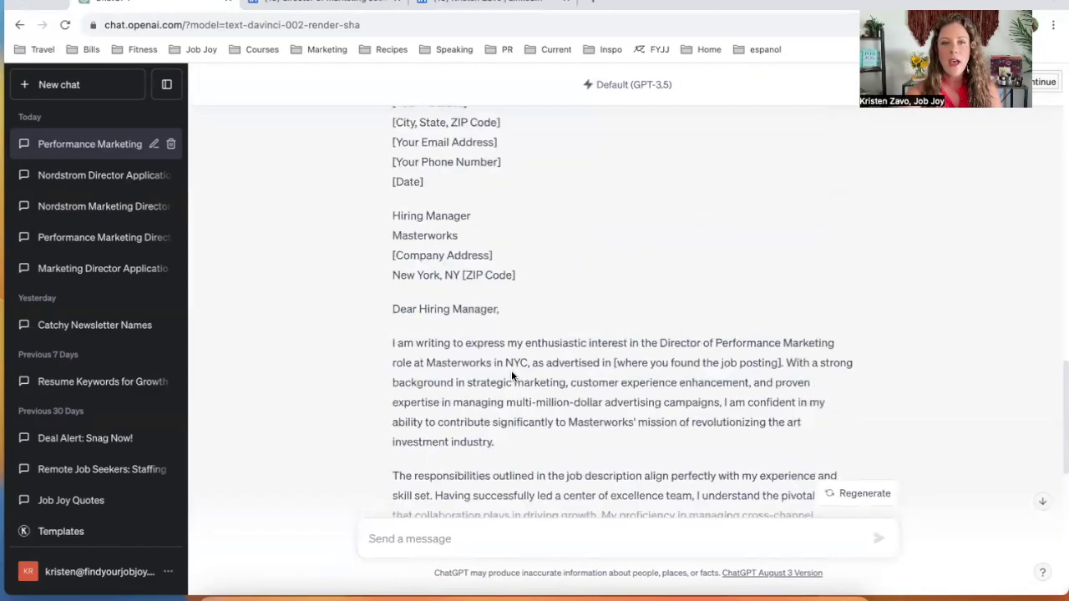
scroll(511, 371, "down", 1)
scroll(511, 373, "down", 6)
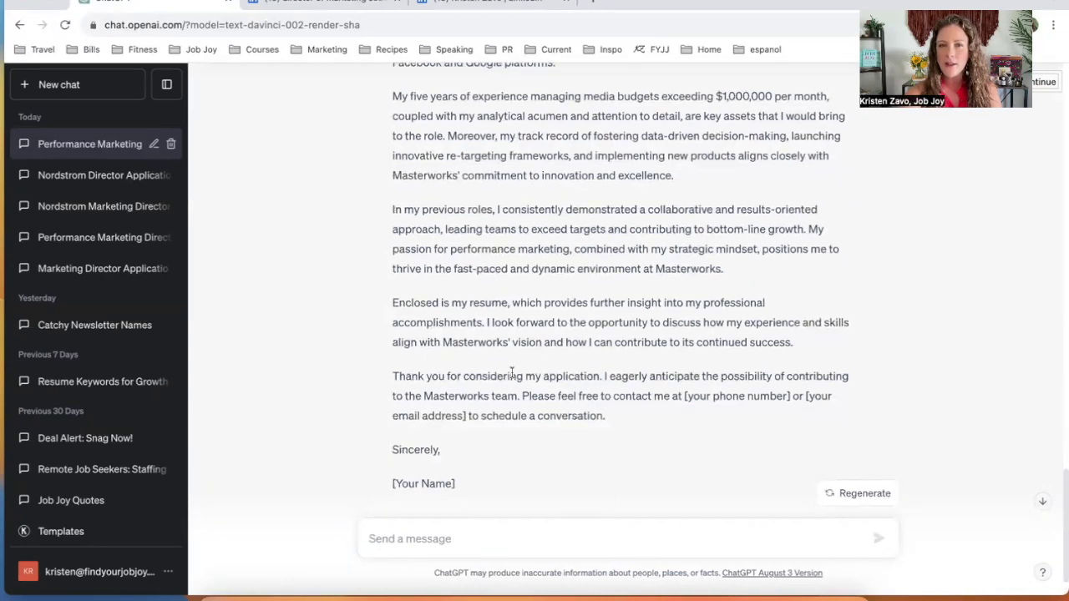
scroll(511, 373, "up", 1)
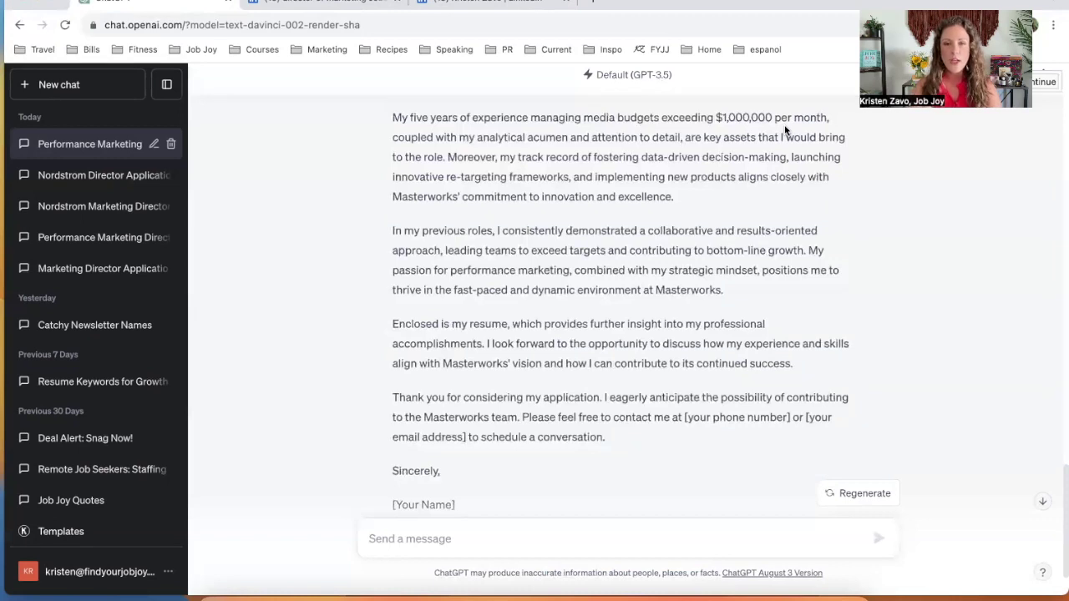
scroll(740, 278, "down", 1)
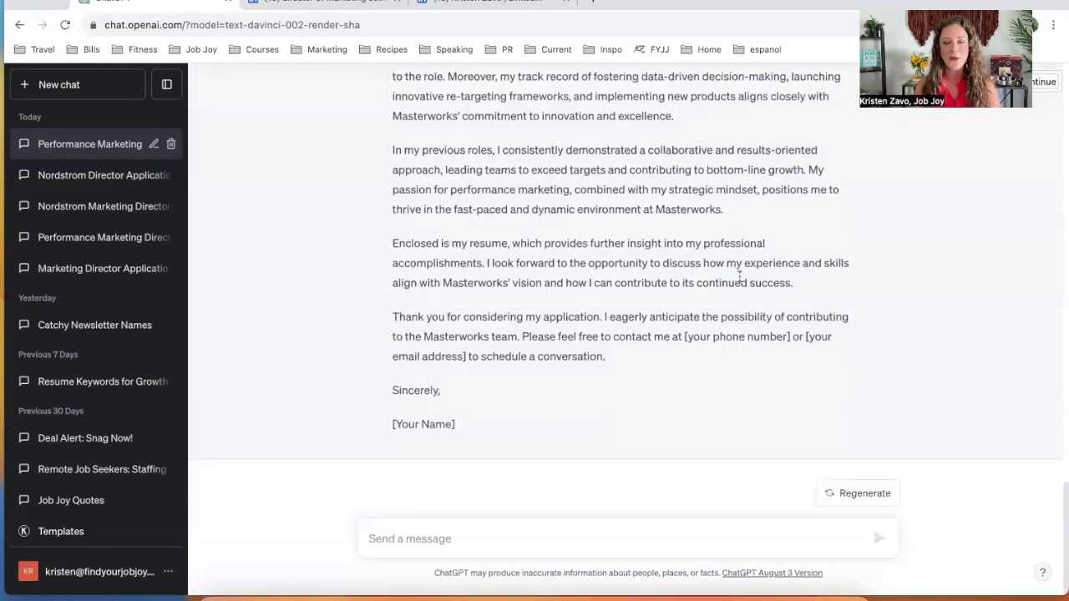
Ask ChatGPT to rewrite the letter in less than 200 words, with bullet points breaking up the text and integrated marketing campaign experience included
left_click(559, 534)
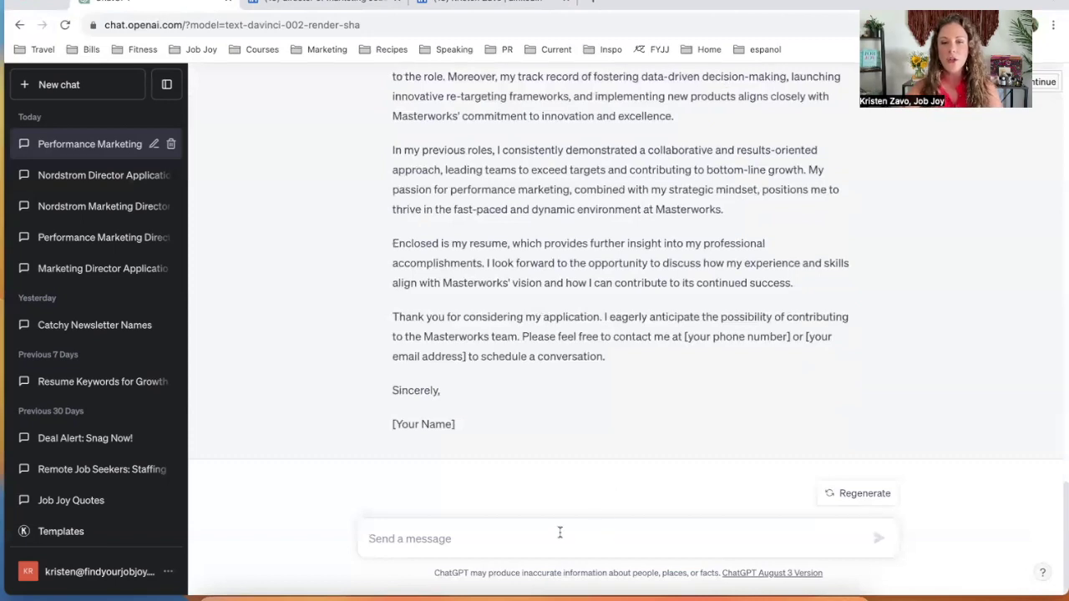
type("Th")
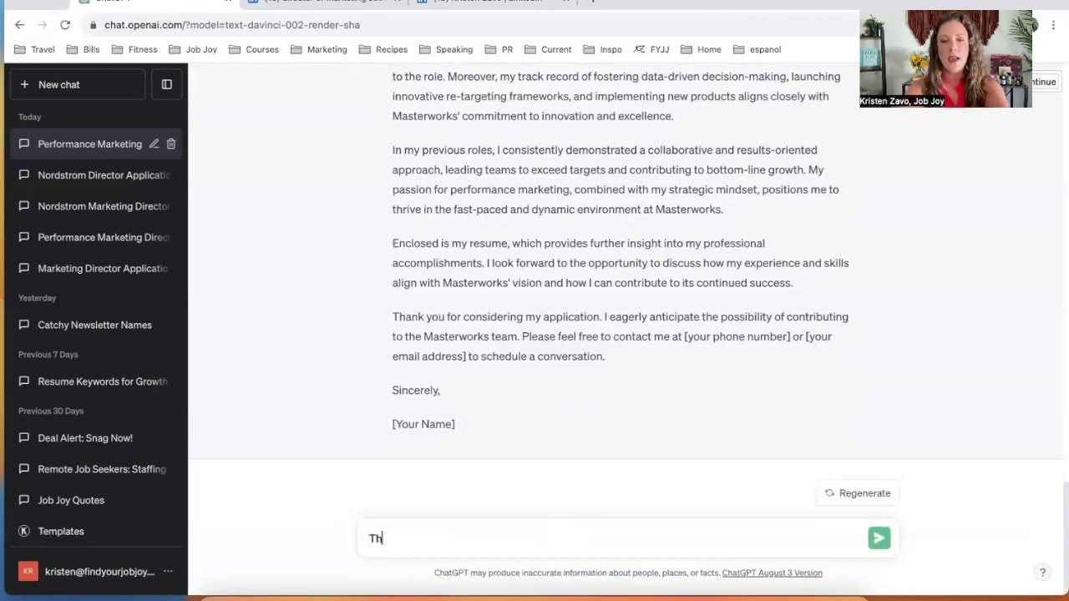
type("anks. Now re-write it to be less than ")
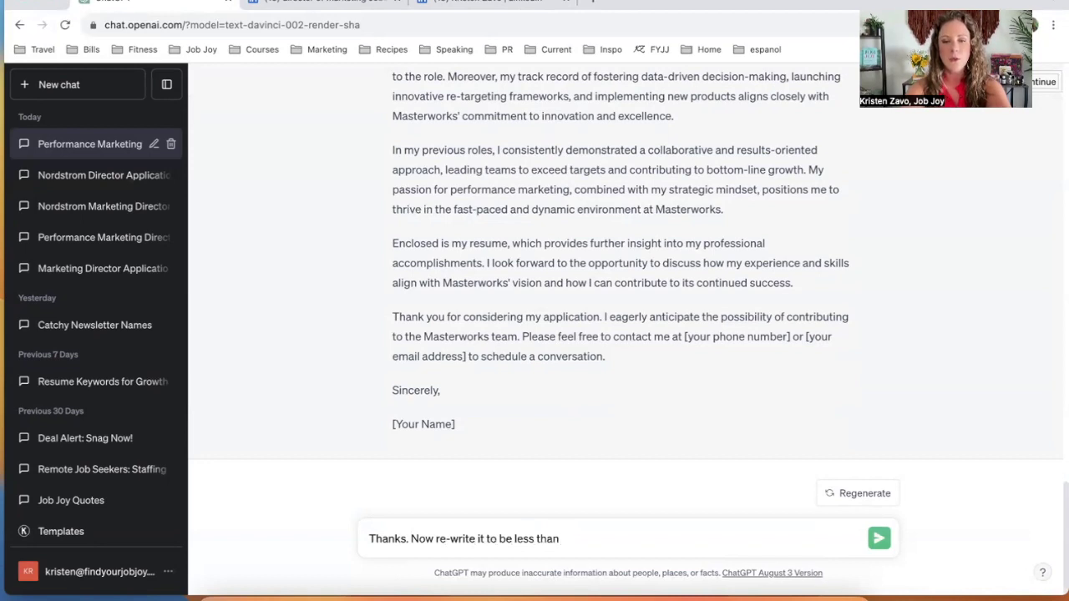
type("200 ")
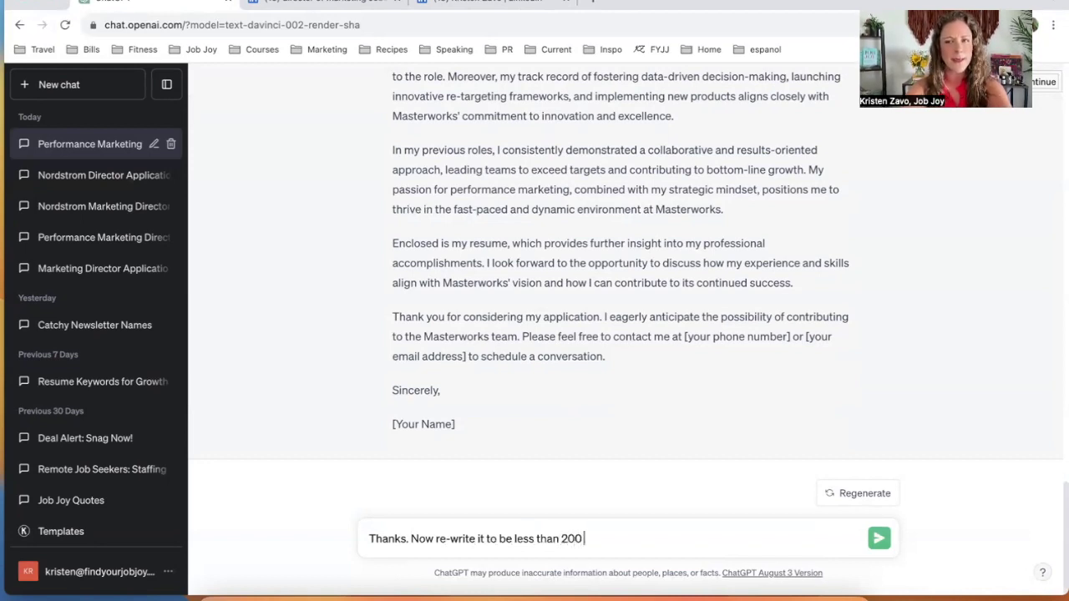
type("word")
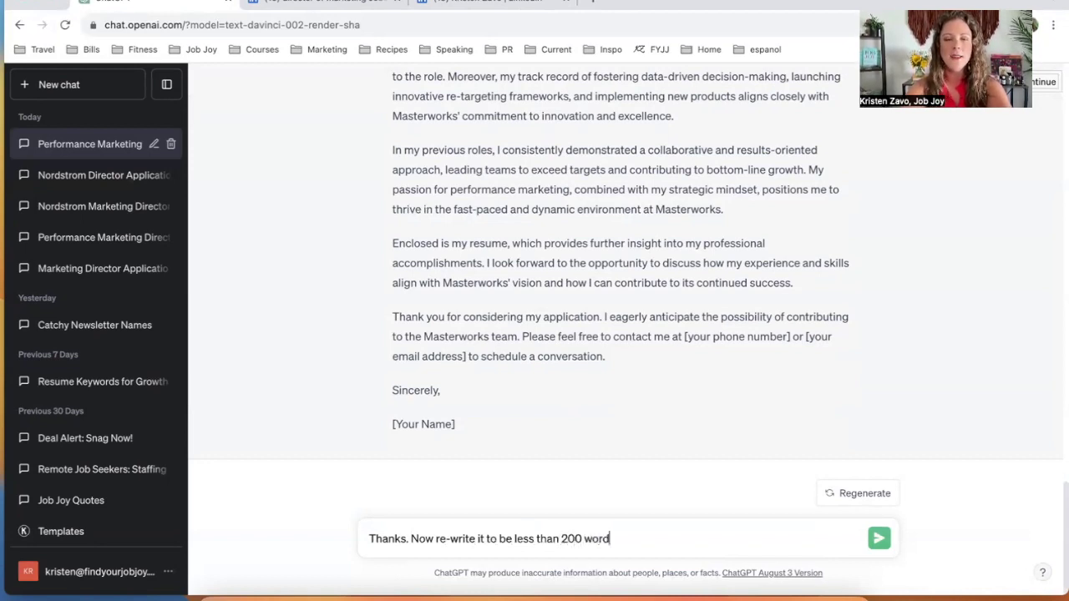
type("s and in")
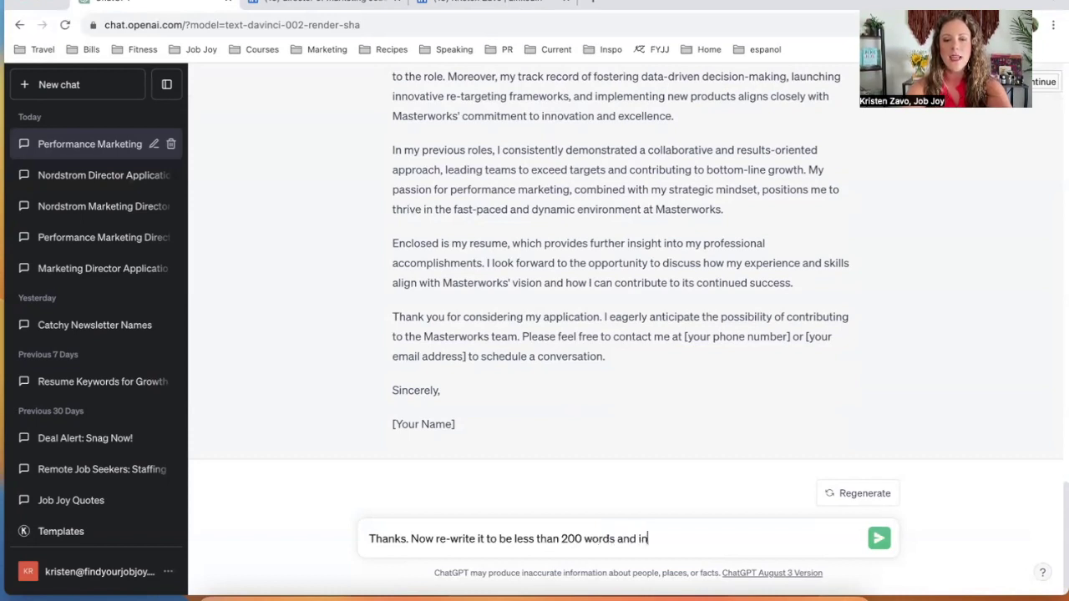
type("clude bullet ")
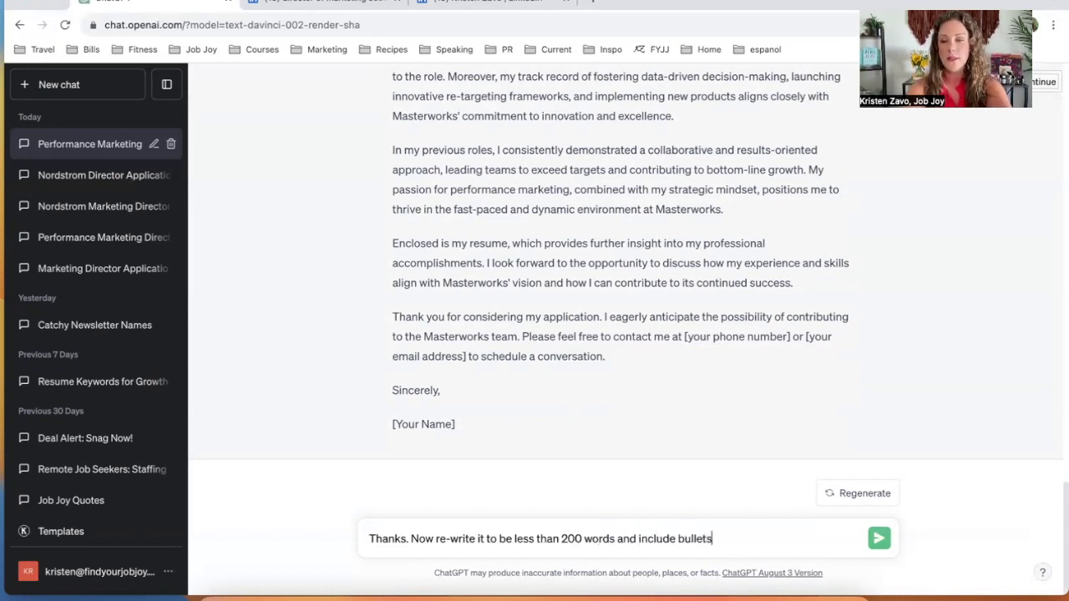
type("points t")
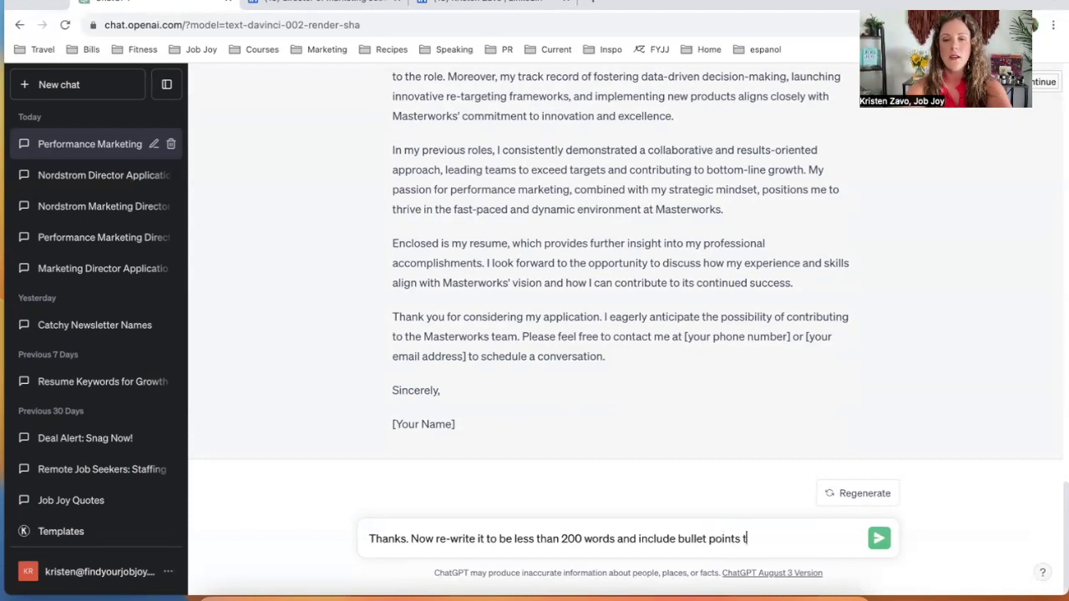
type("o break up the ")
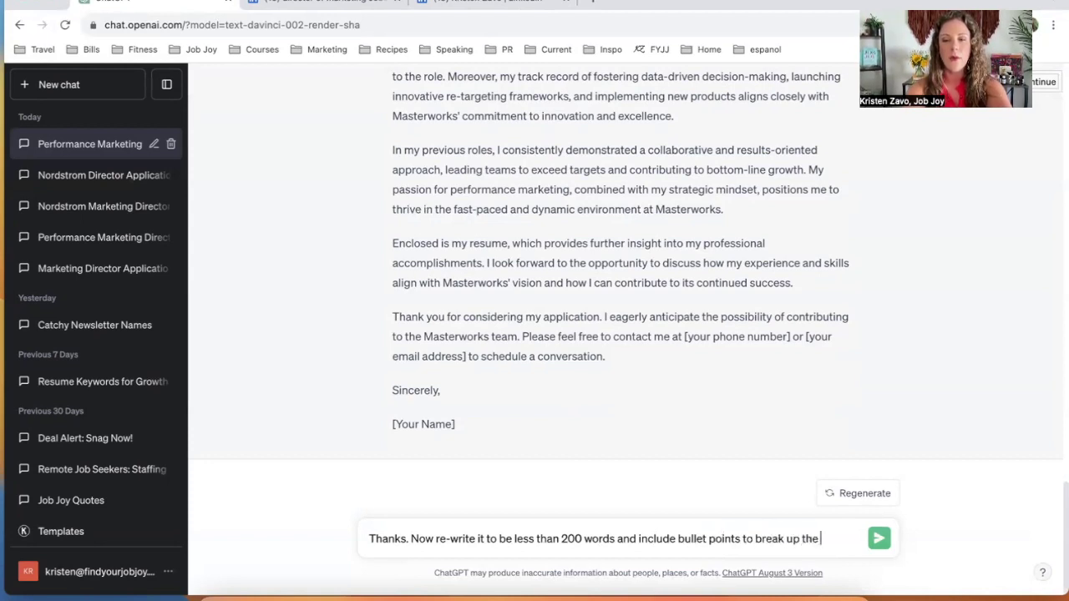
type("text. Be sure to ")
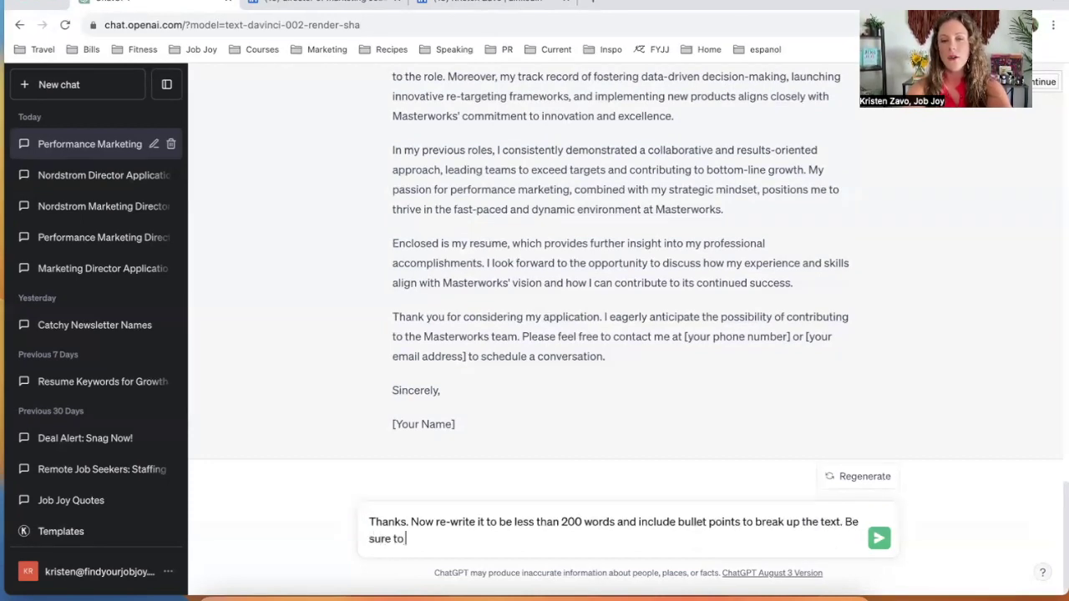
type("include my integrat")
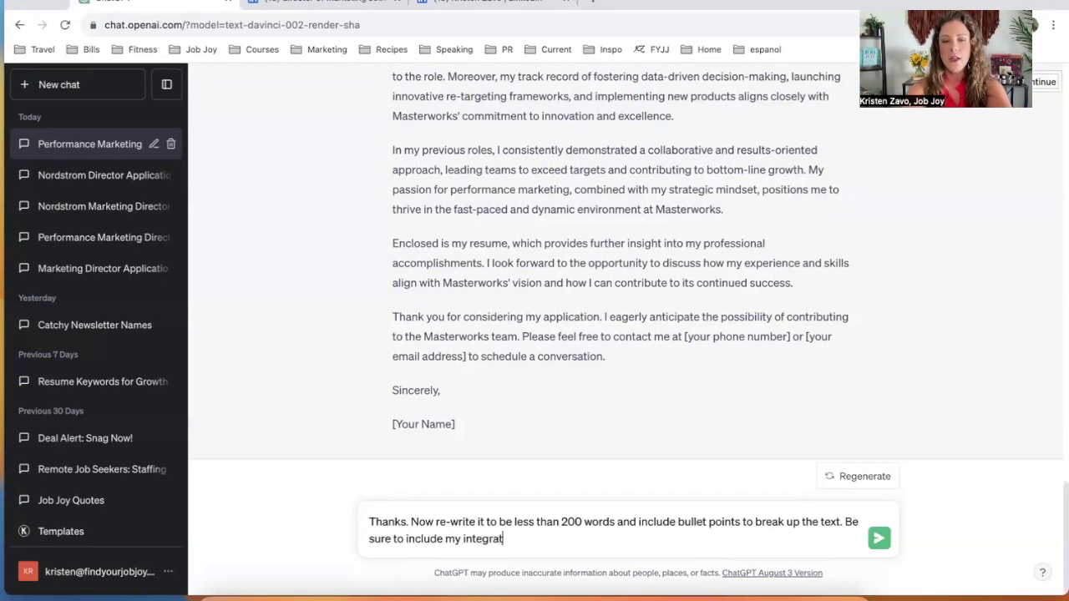
type("ed marketing campaig")
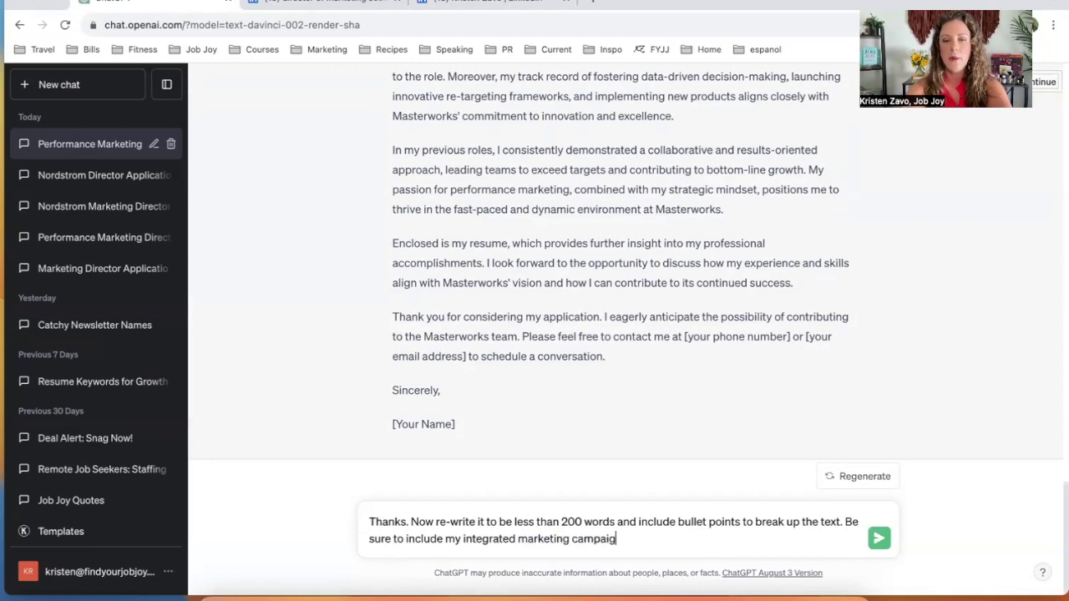
type("n experience.")
key("Return")
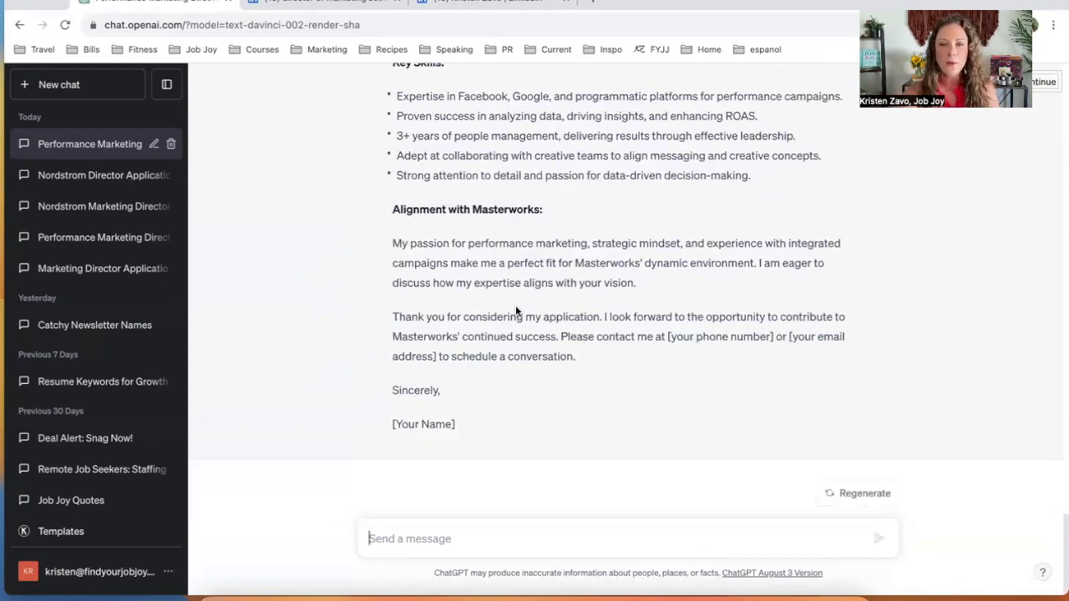
Review the shortened Masterworks letter from header to closing, checking its bullet sections against the rewrite request
scroll(516, 306, "up", 3)
scroll(516, 306, "up", 5)
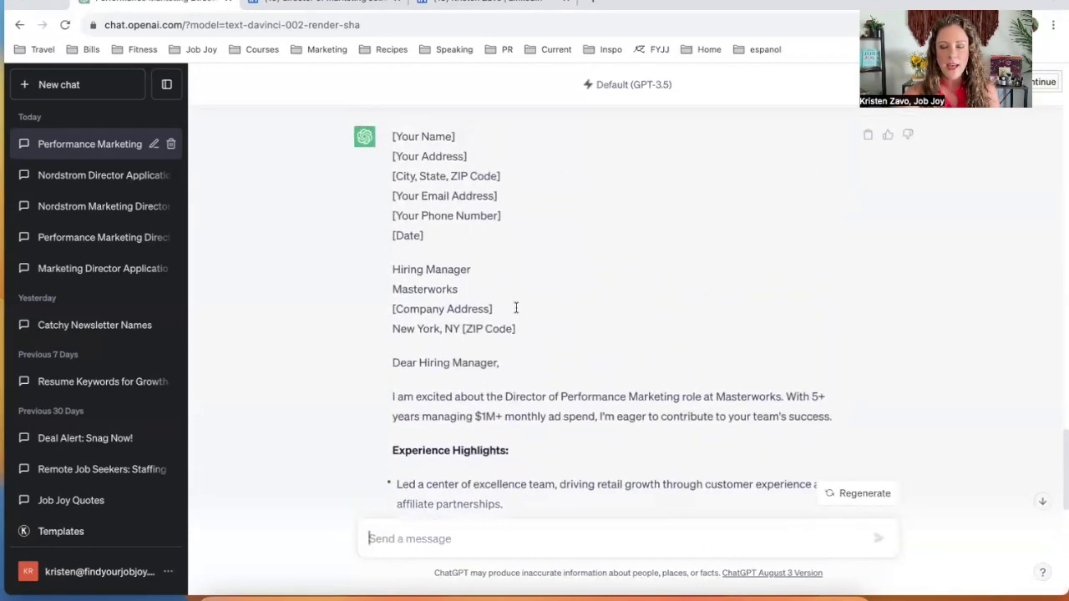
scroll(515, 311, "down", 3)
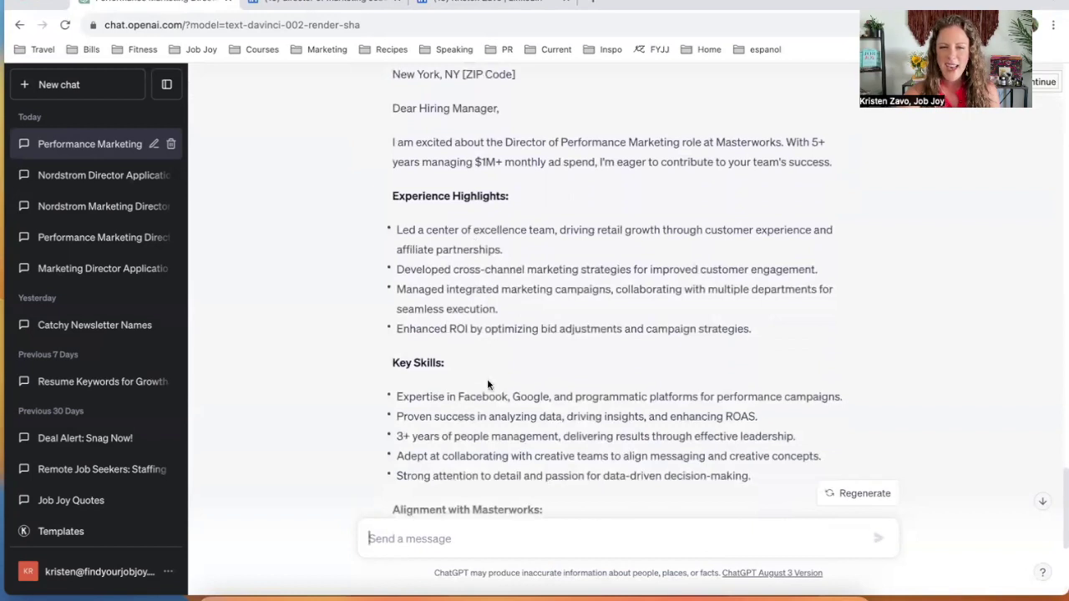
scroll(491, 397, "down", 5)
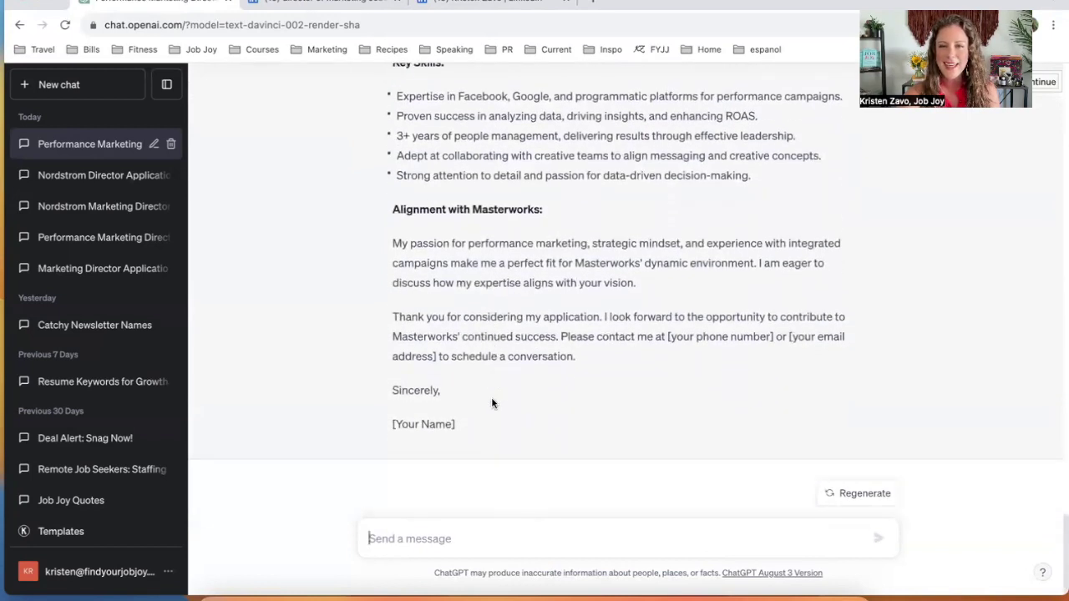
scroll(492, 403, "up", 5)
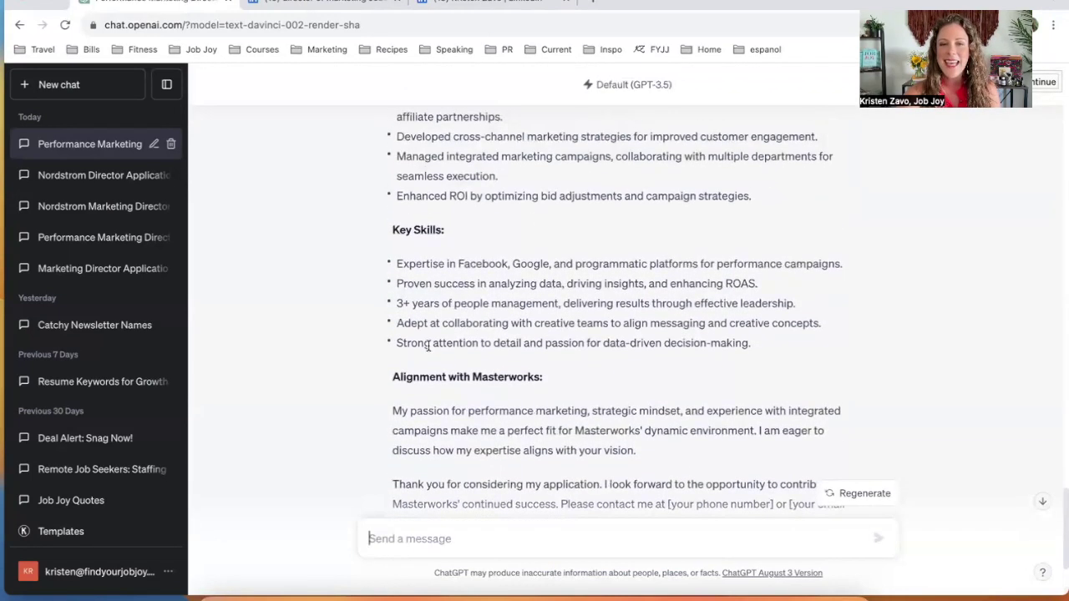
scroll(428, 351, "up", 4)
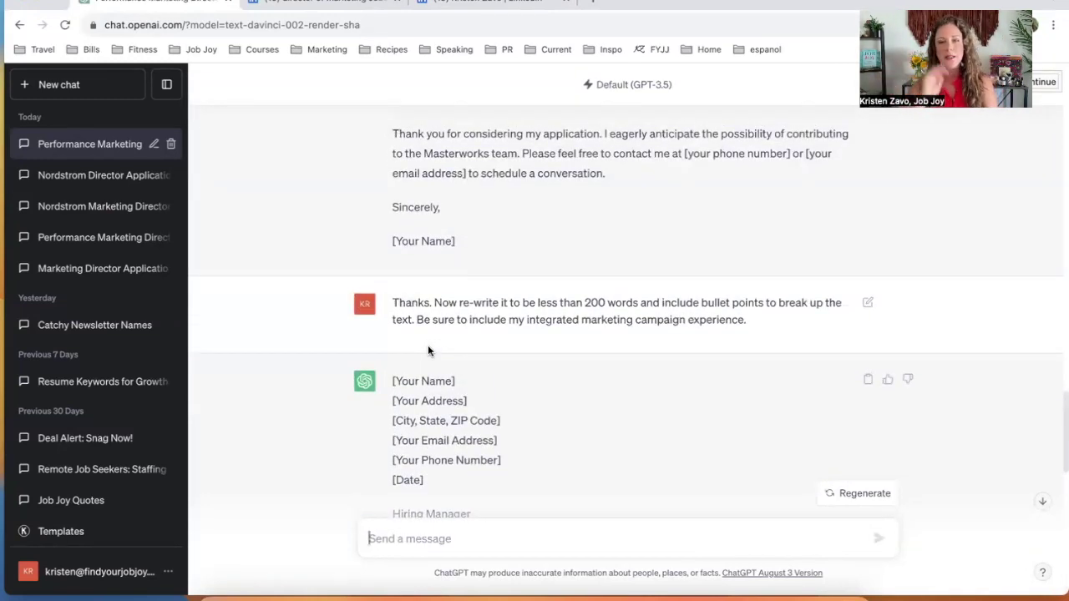
scroll(427, 351, "down", 1)
scroll(451, 434, "down", 10)
Request a more conversational but still professional rewrite with only one set of bullets, specific to experience relevant to the job description
left_click(478, 527)
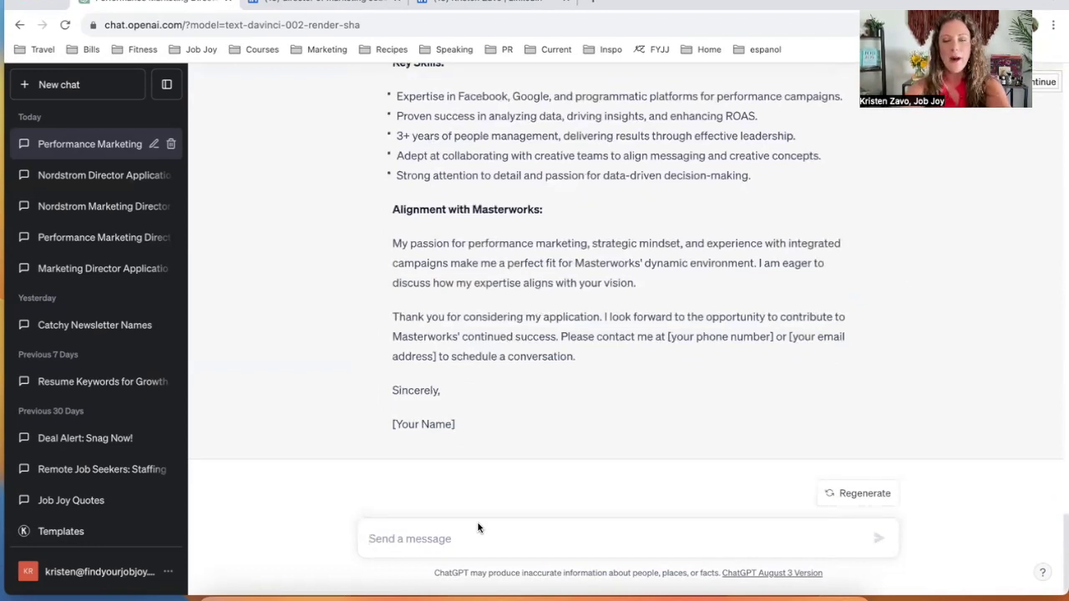
type("Thank yo")
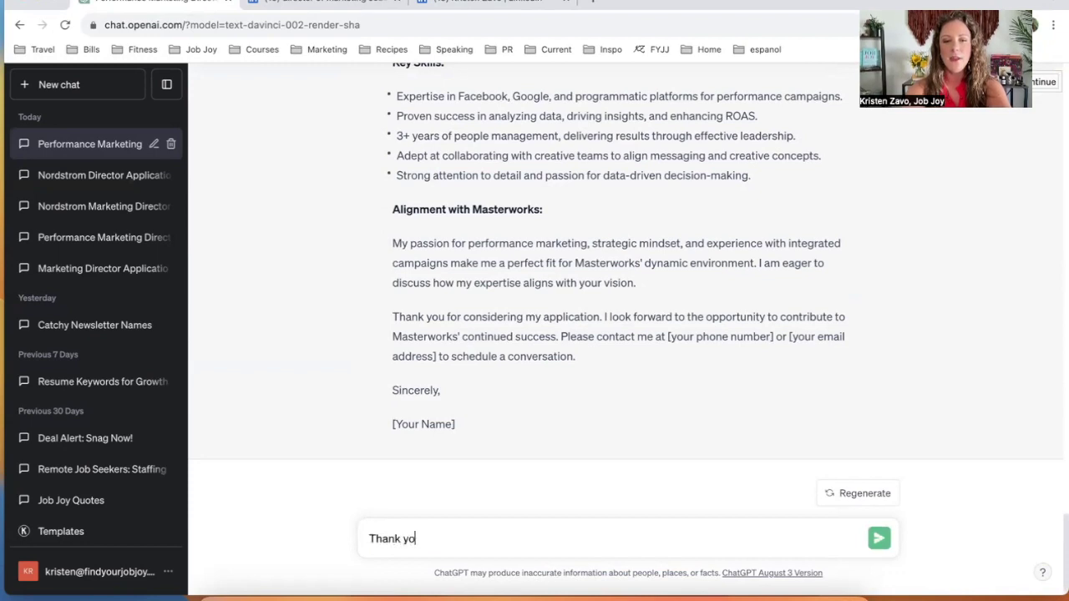
type("u. Now re")
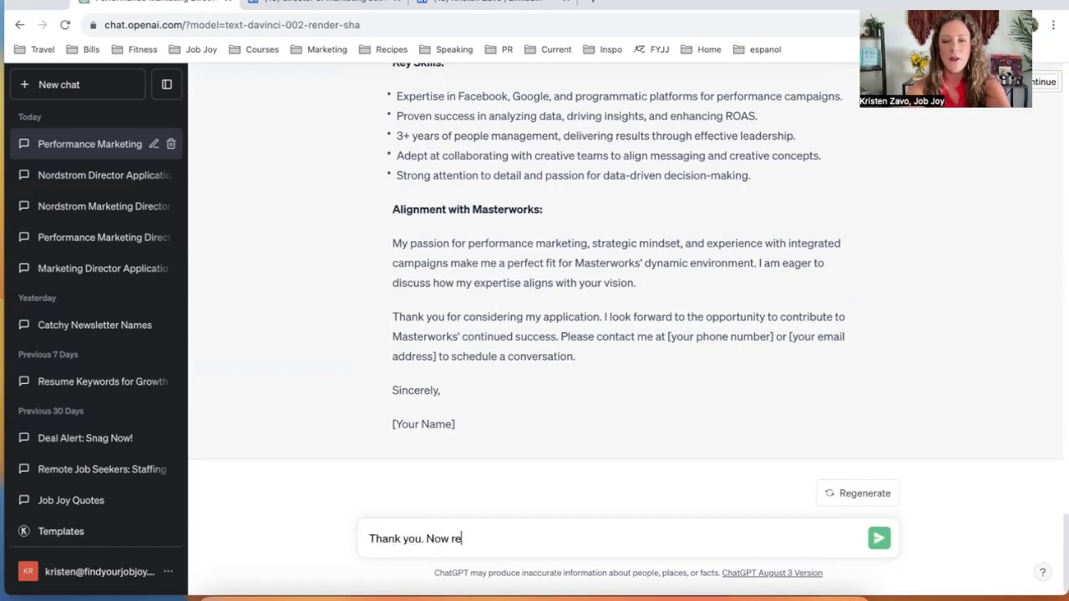
type("-write to b")
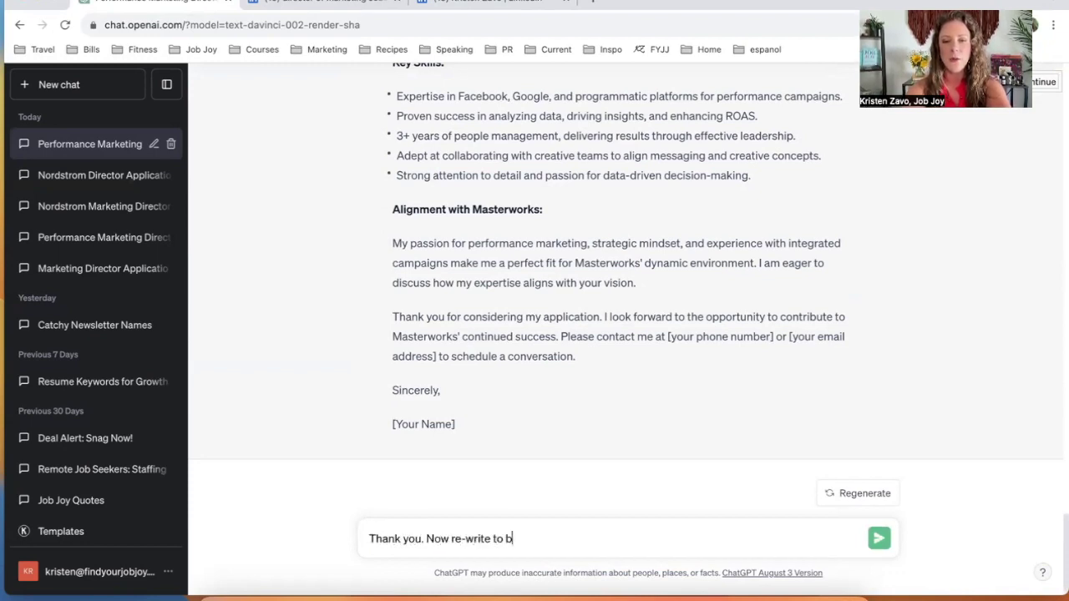
type("e more conversa")
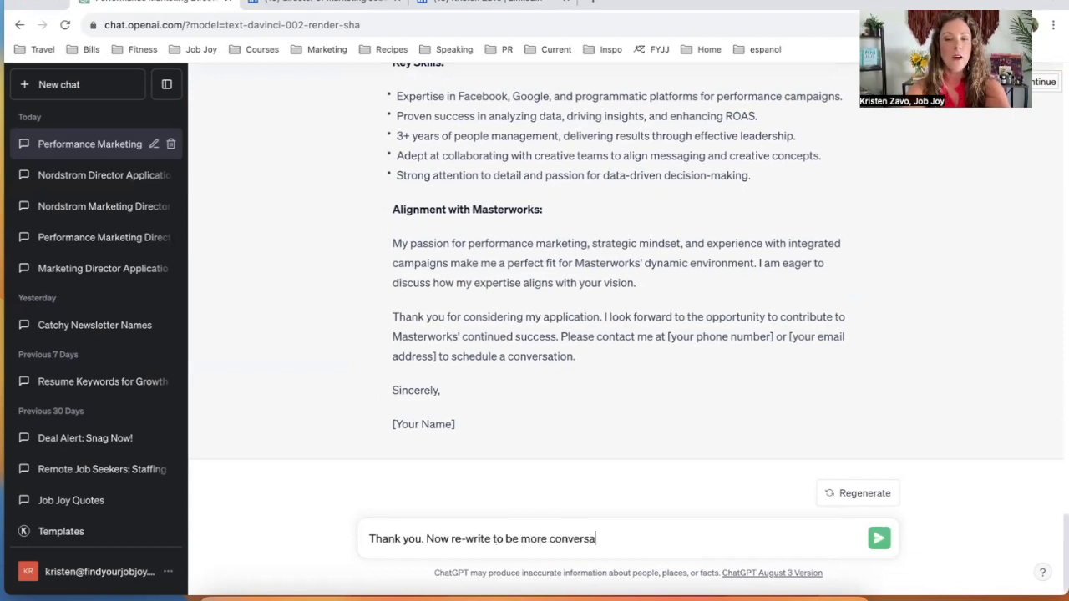
type("tional but still ")
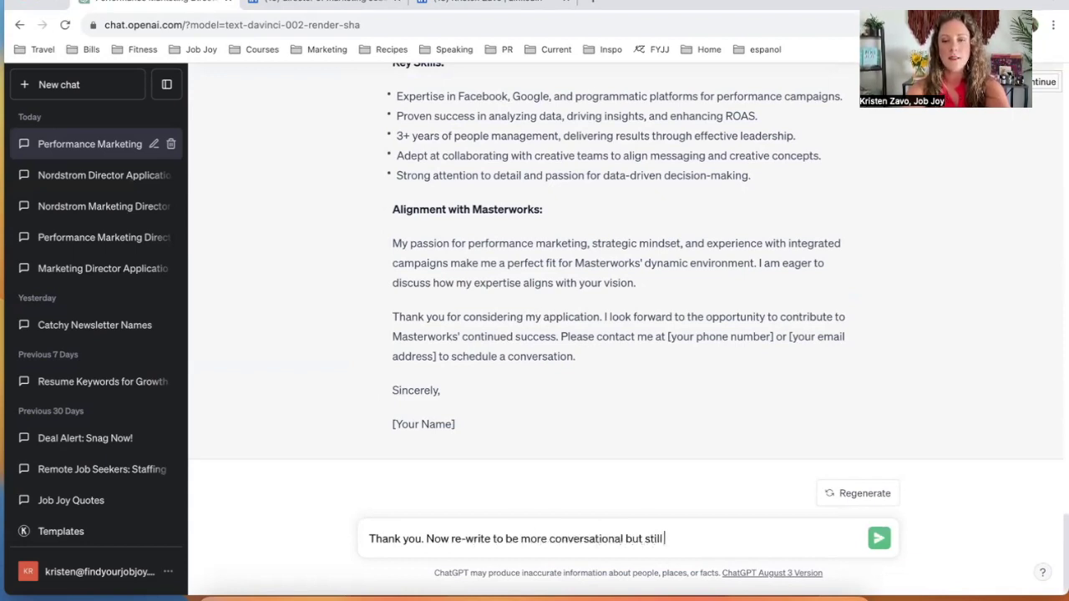
type("professional. Please ")
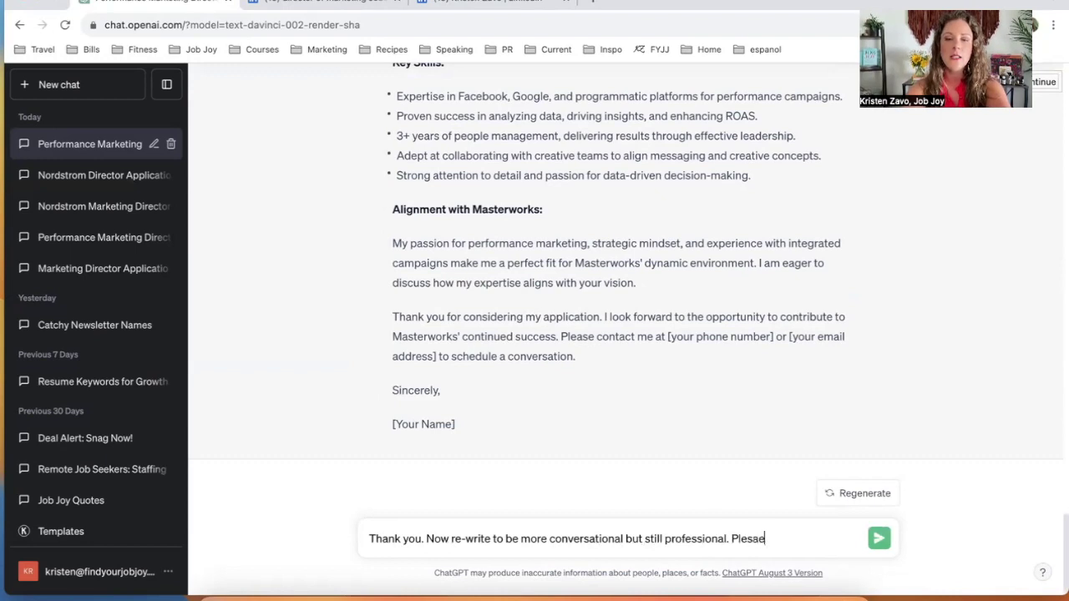
type("only include")
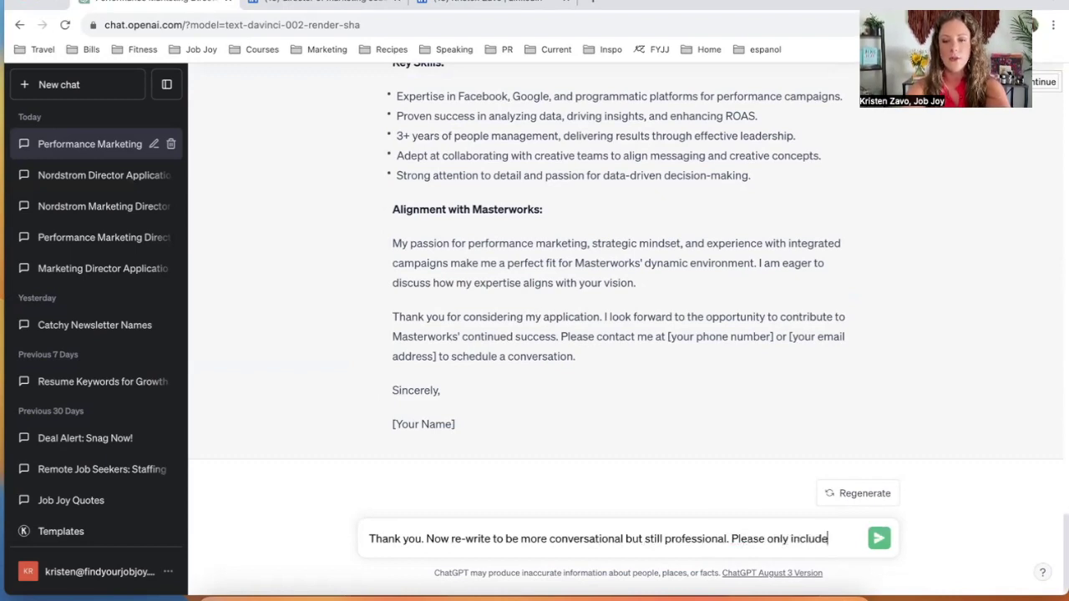
type(" one set of bullet")
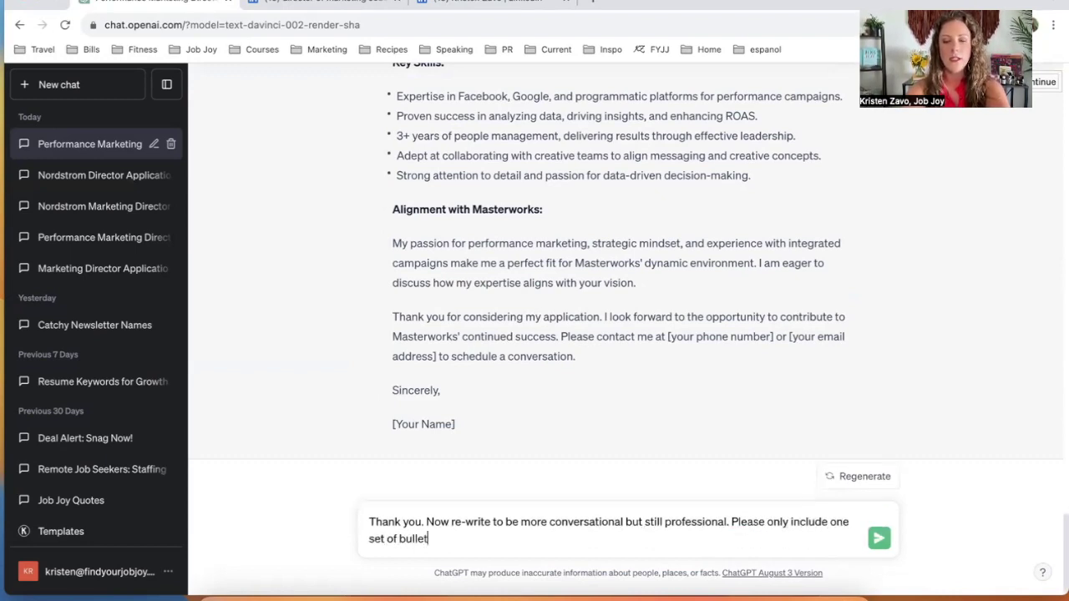
type("s, specific to")
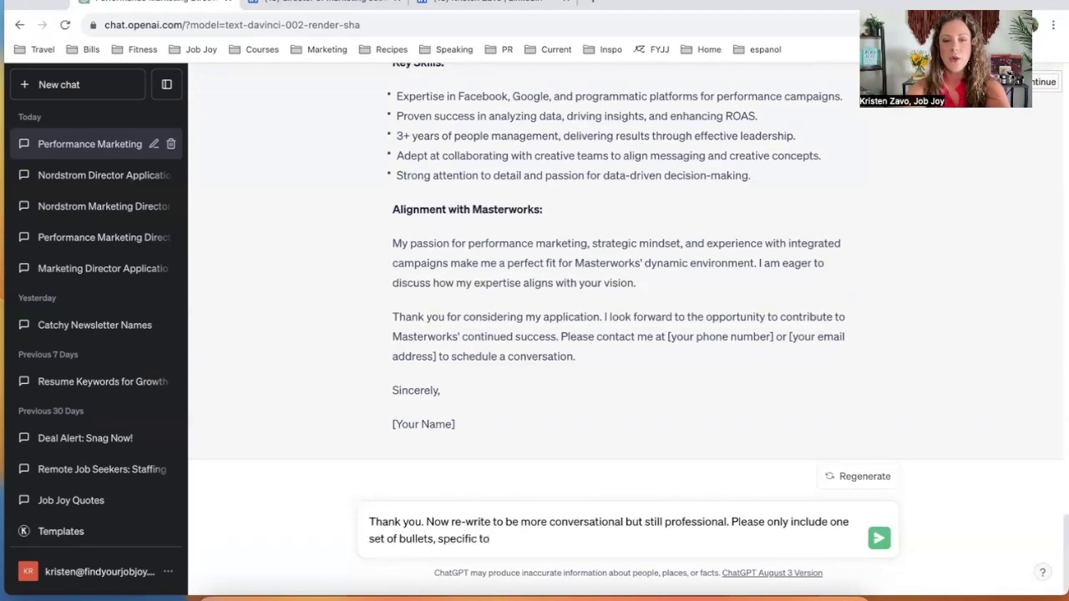
type(" my experience rel")
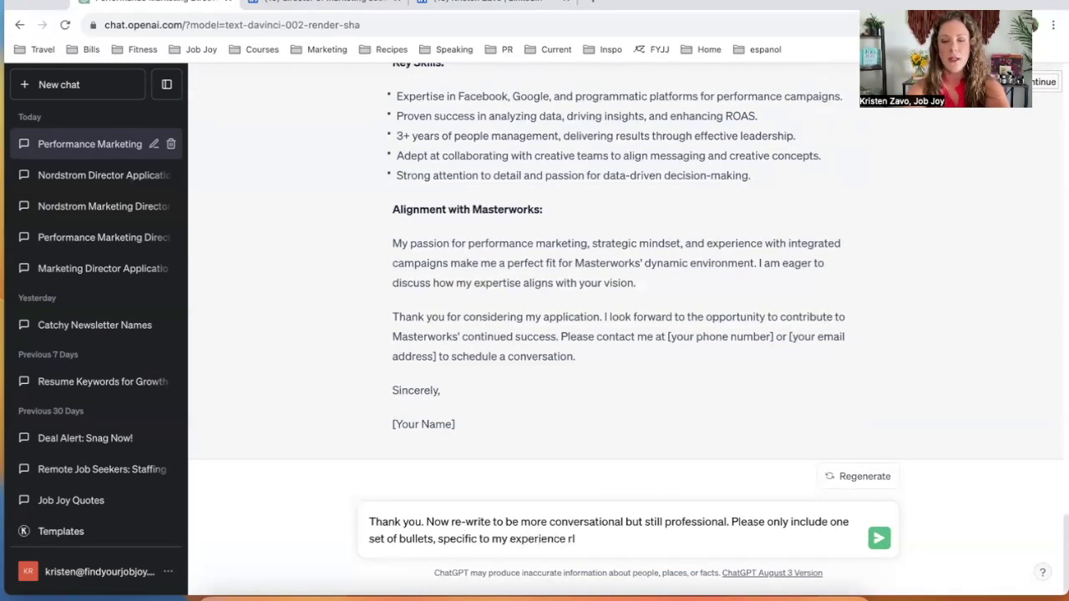
type("evant to the job description.")
key("Return")
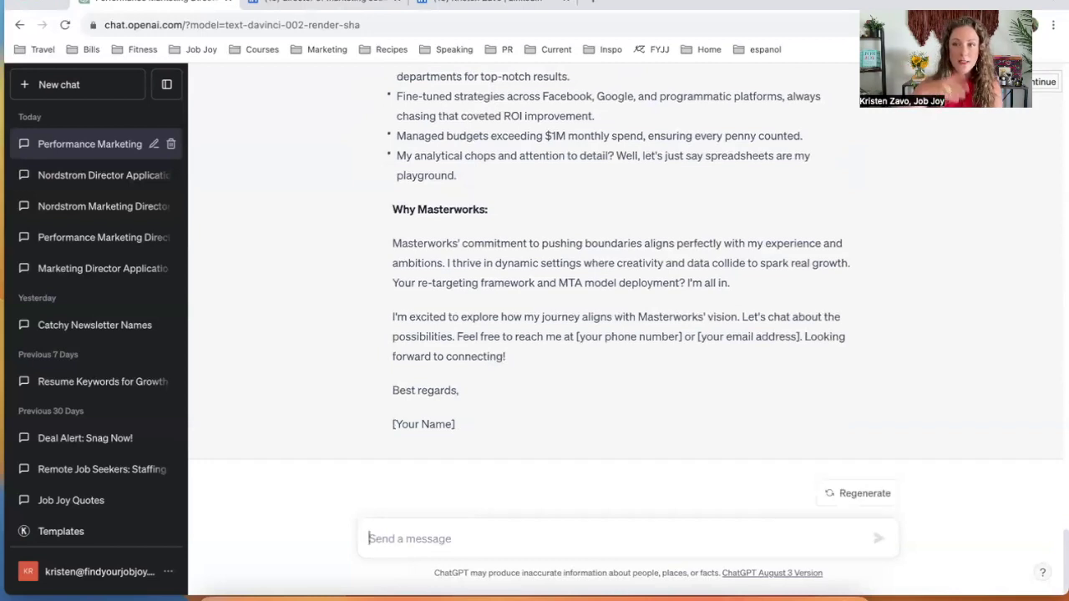
Read through the conversational rewrite, examining its bullets, closing and the first two sentences of its opening paragraph
scroll(593, 459, "up", 5)
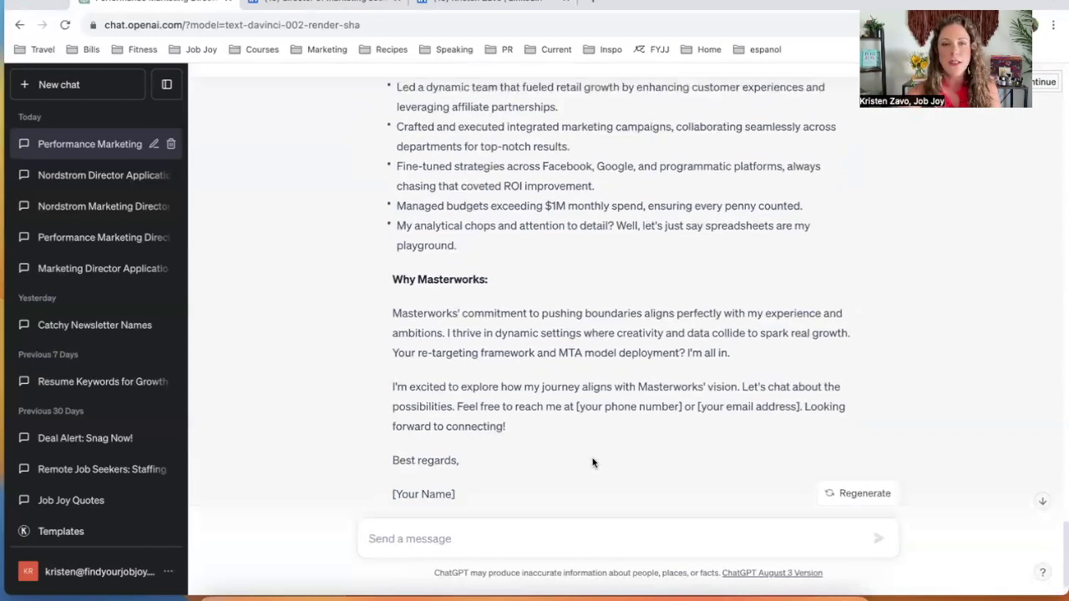
scroll(593, 458, "down", 2)
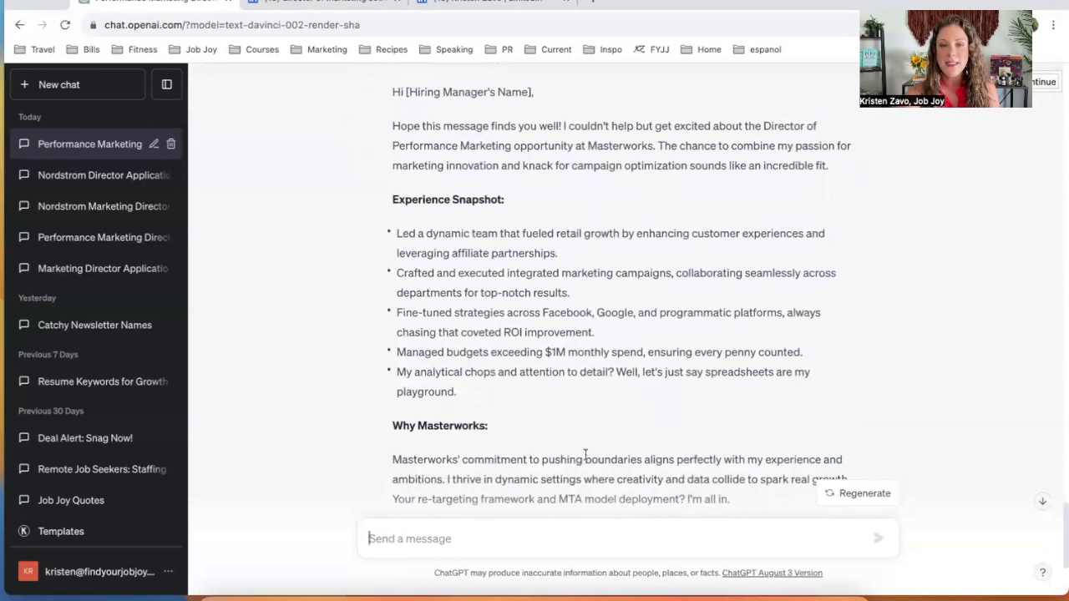
scroll(468, 354, "up", 8)
scroll(474, 360, "down", 7)
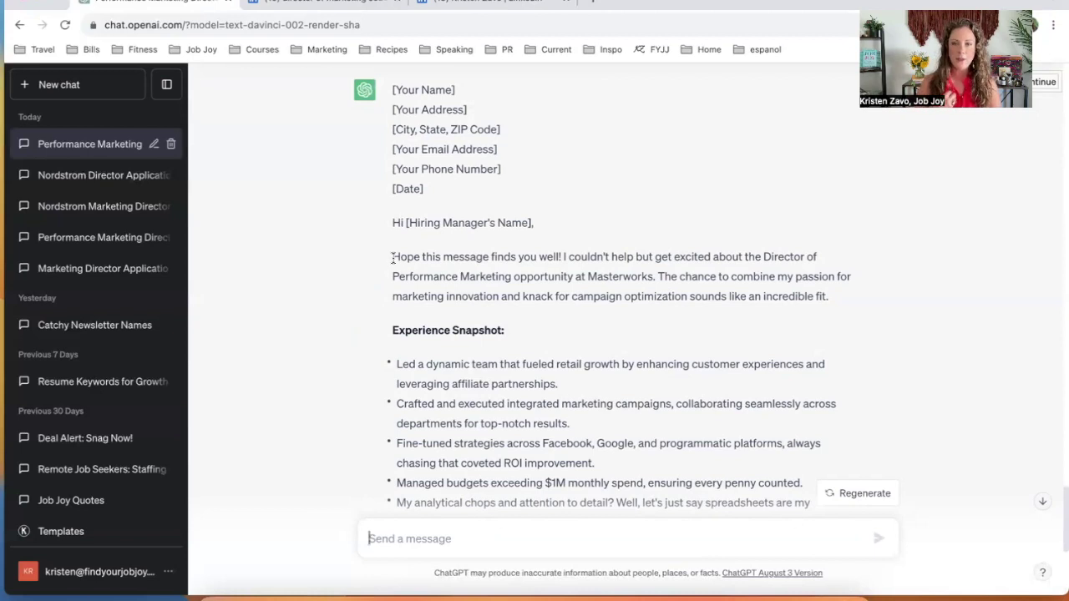
left_click_drag(392, 258, 563, 259)
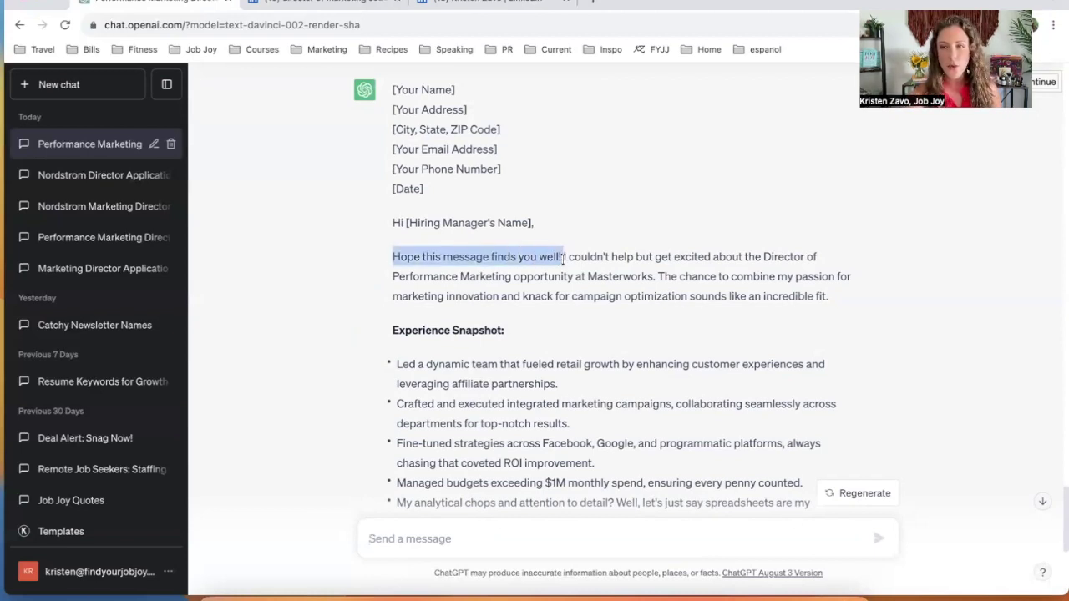
left_click(563, 259)
left_click_drag(564, 257, 658, 276)
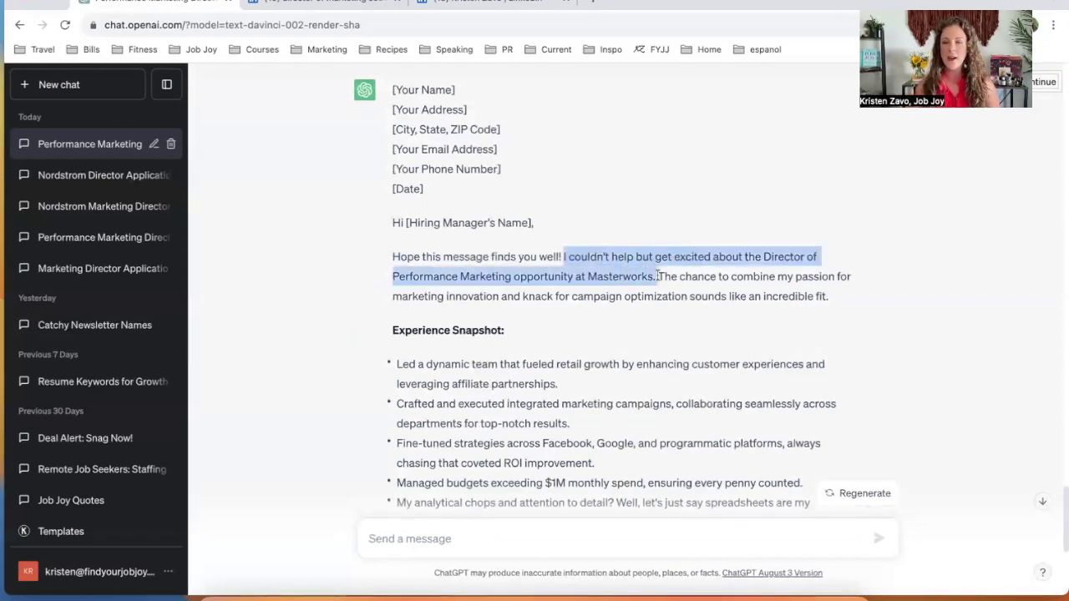
Compare the opening paragraph of the first Masterworks letter with the opening of the conversational version
scroll(658, 278, "up", 20)
scroll(658, 279, "up", 2)
scroll(656, 276, "down", 15)
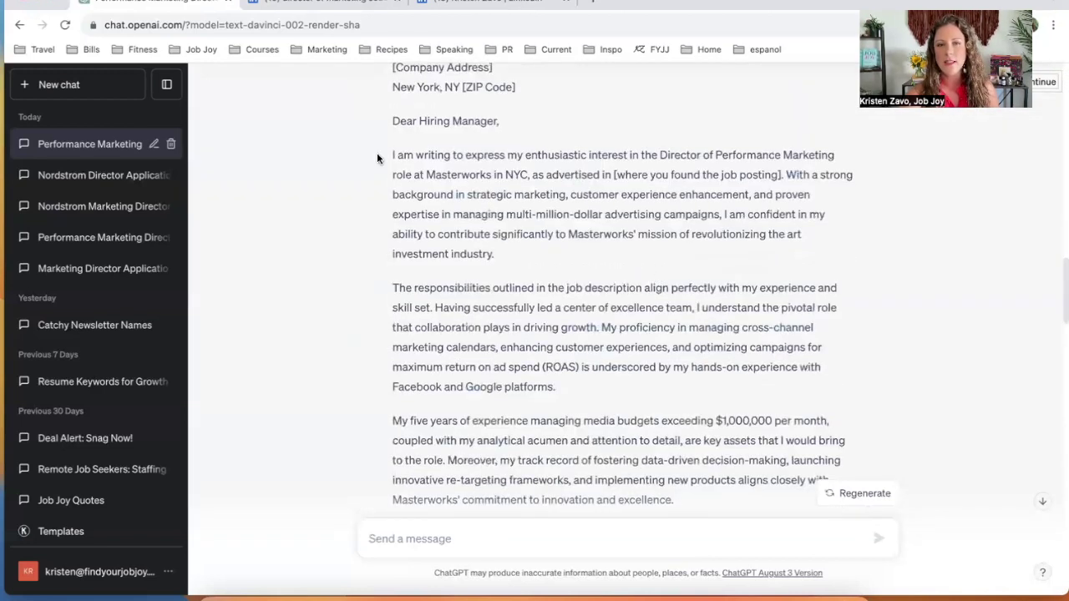
scroll(632, 194, "down", 8)
scroll(632, 195, "down", 9)
scroll(633, 195, "up", 1)
scroll(632, 195, "down", 10)
scroll(632, 195, "up", 5)
scroll(633, 195, "down", 2)
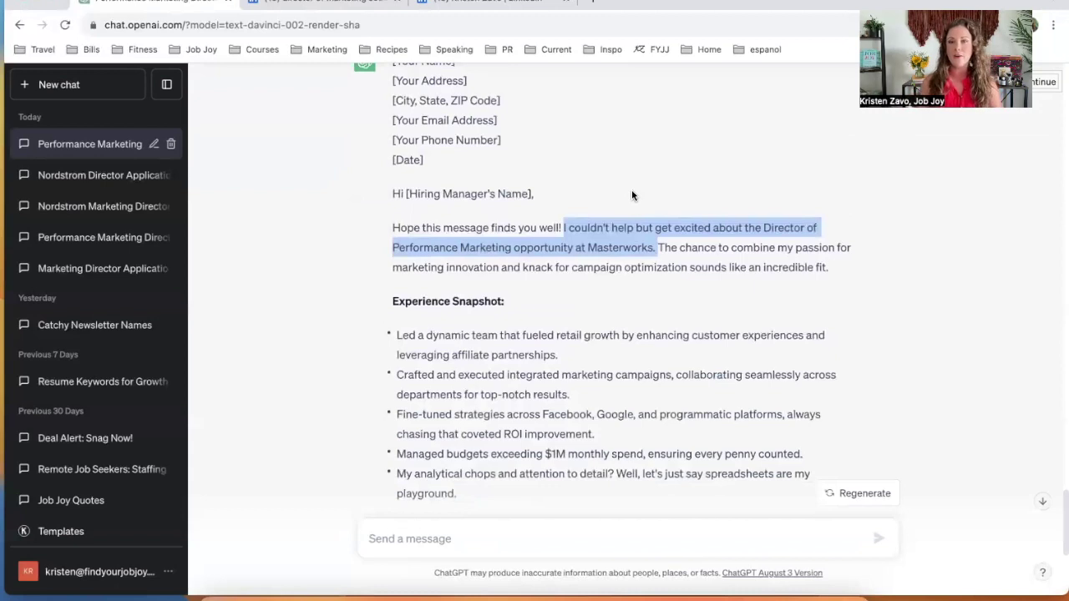
left_click_drag(563, 227, 724, 222)
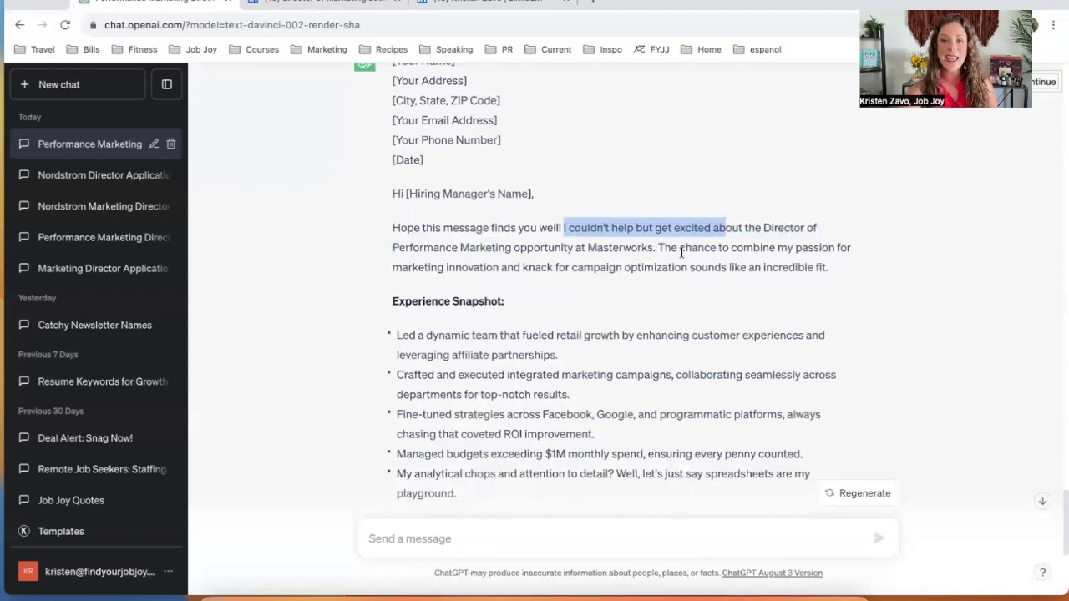
left_click(467, 267)
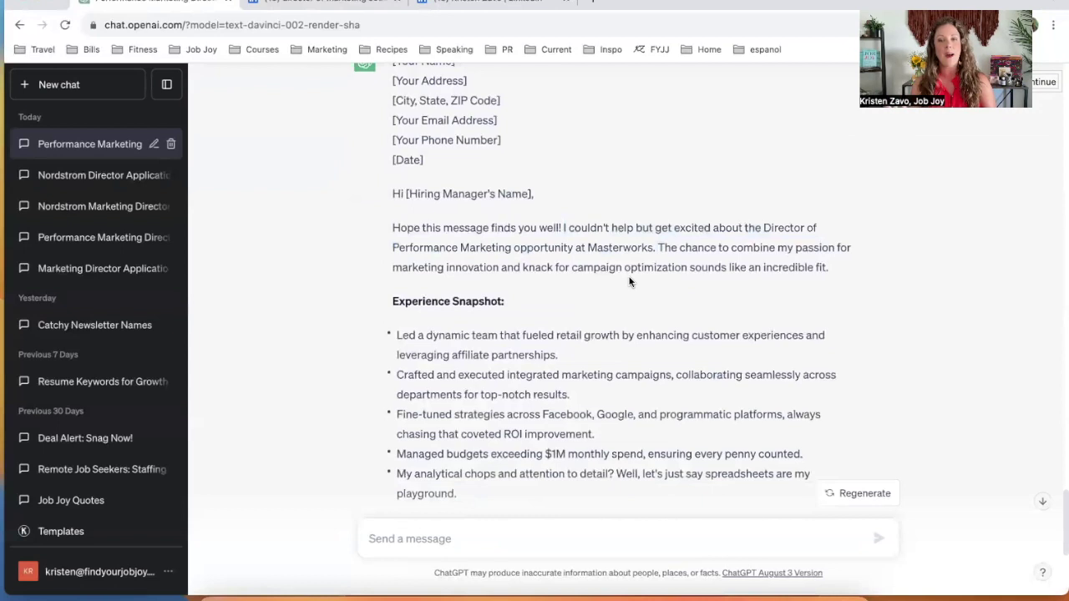